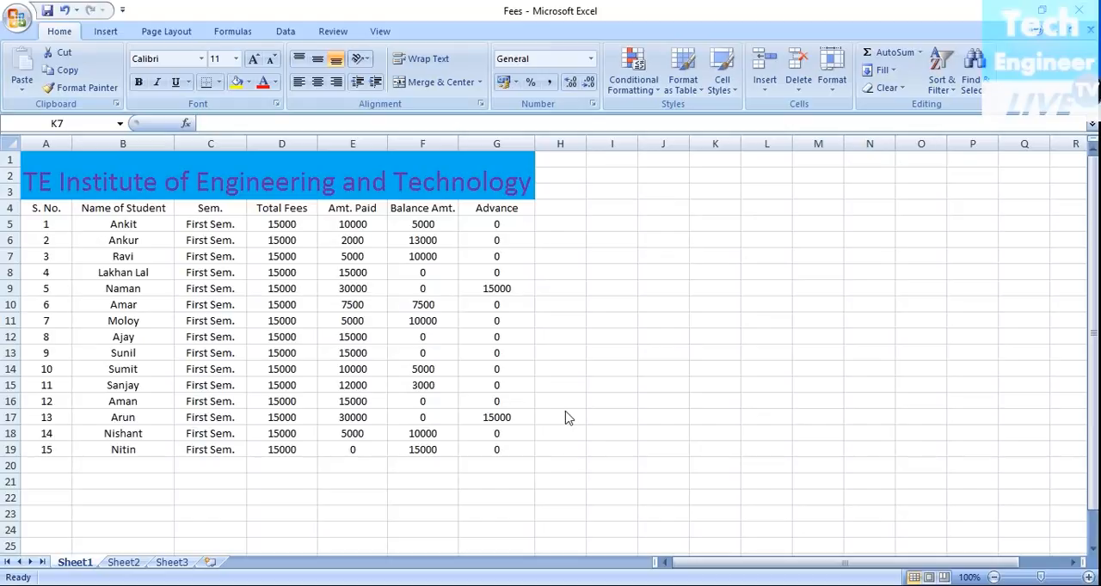
Step: Format the fee list from the header row to serial number 15 (A4:G19) as a table in the Light green banded style
{"action": "left_click", "coordinate": [33, 207]}
{"action": "left_click", "coordinate": [46, 211]}
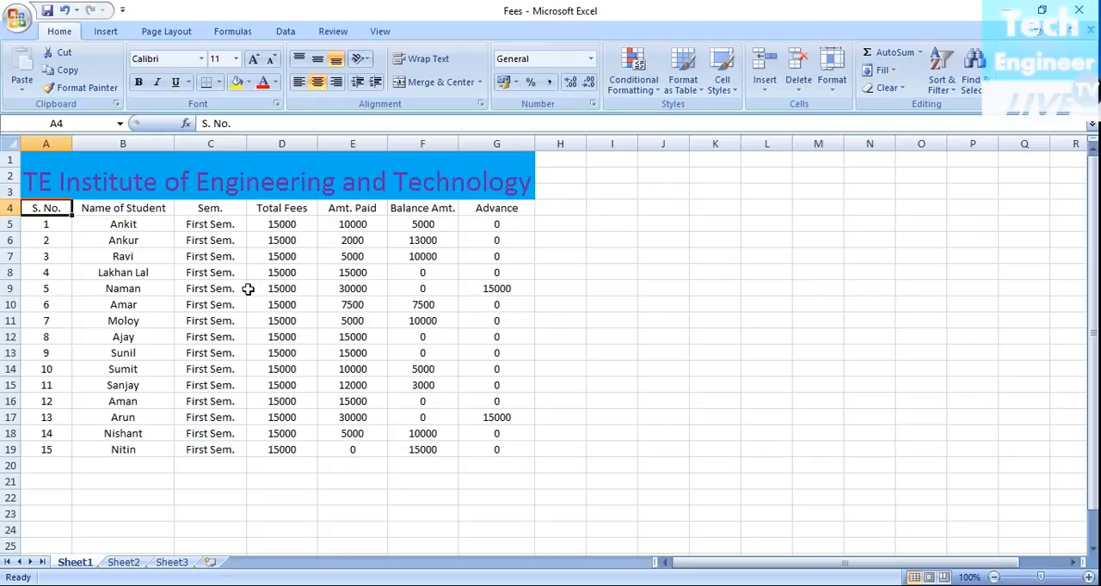
{"action": "left_click", "coordinate": [104, 208]}
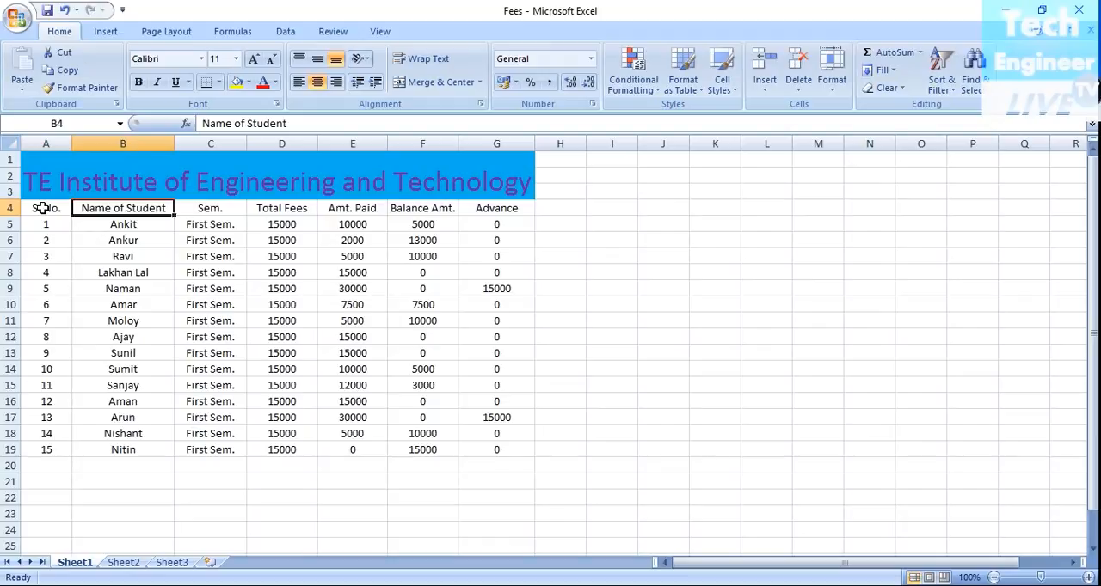
{"action": "left_click_drag", "start_coordinate": [42, 208], "coordinate": [486, 452]}
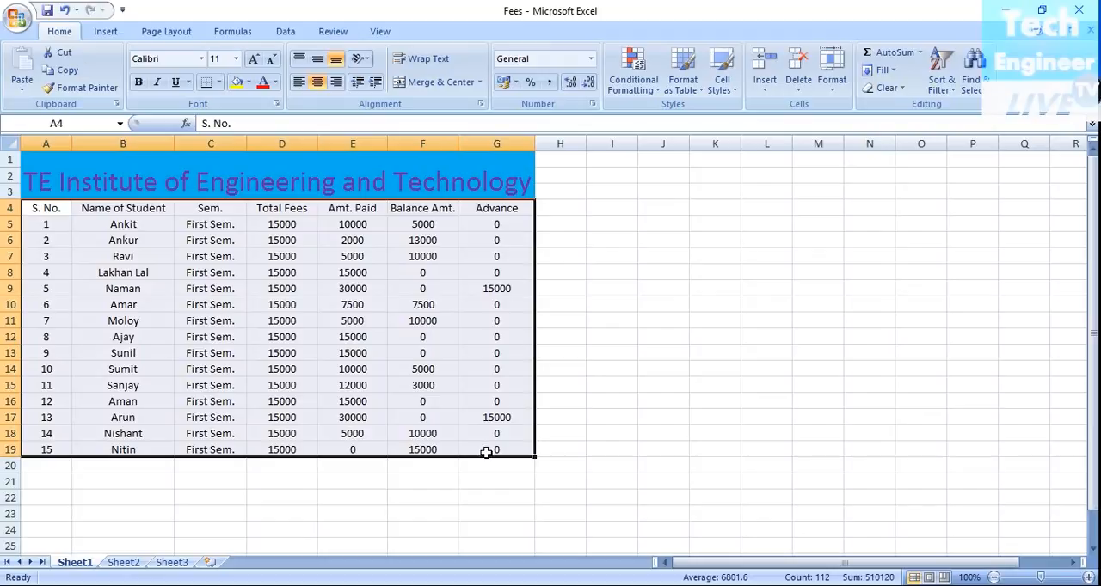
{"action": "left_click", "coordinate": [699, 94]}
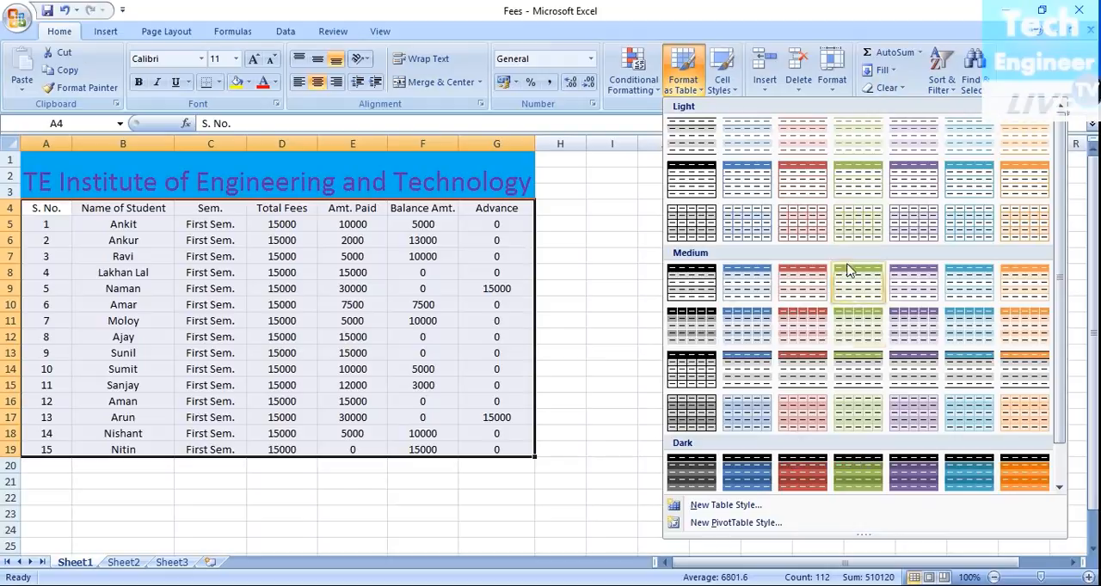
{"action": "left_click", "coordinate": [855, 150]}
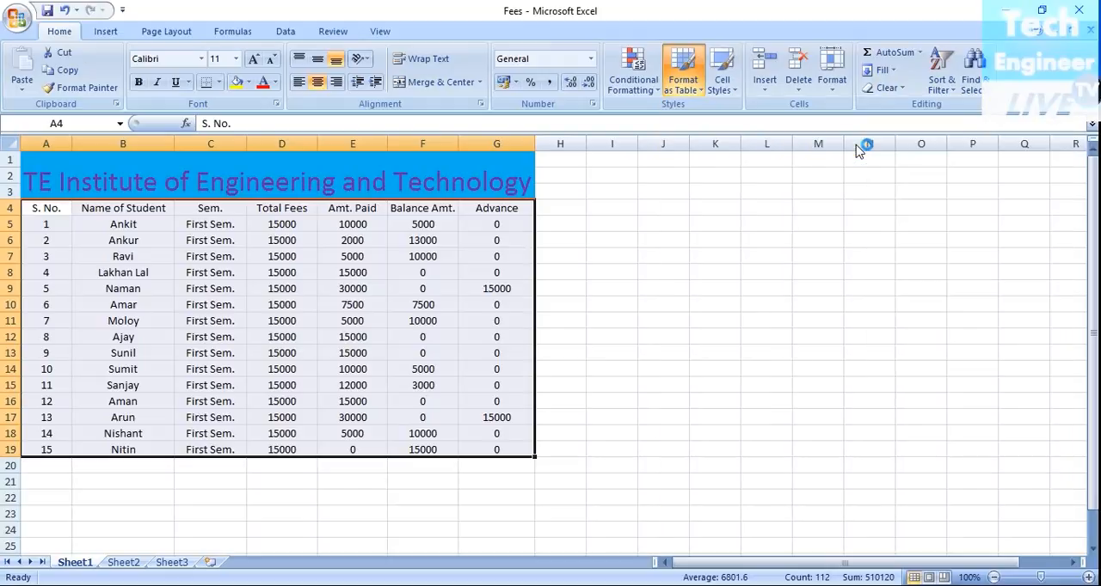
{"action": "left_click", "coordinate": [830, 378]}
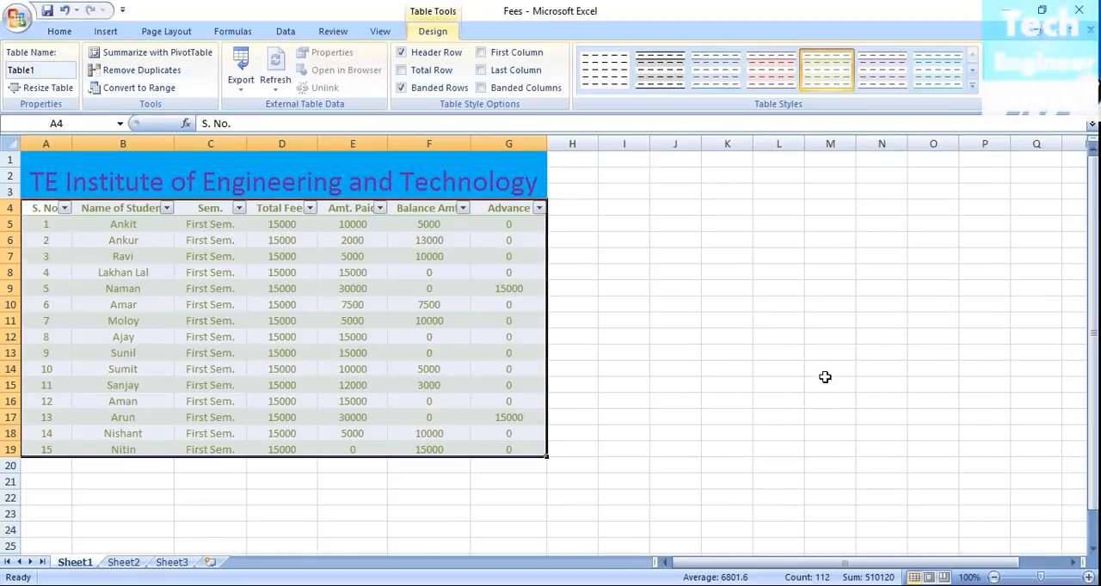
{"action": "left_click", "coordinate": [747, 385]}
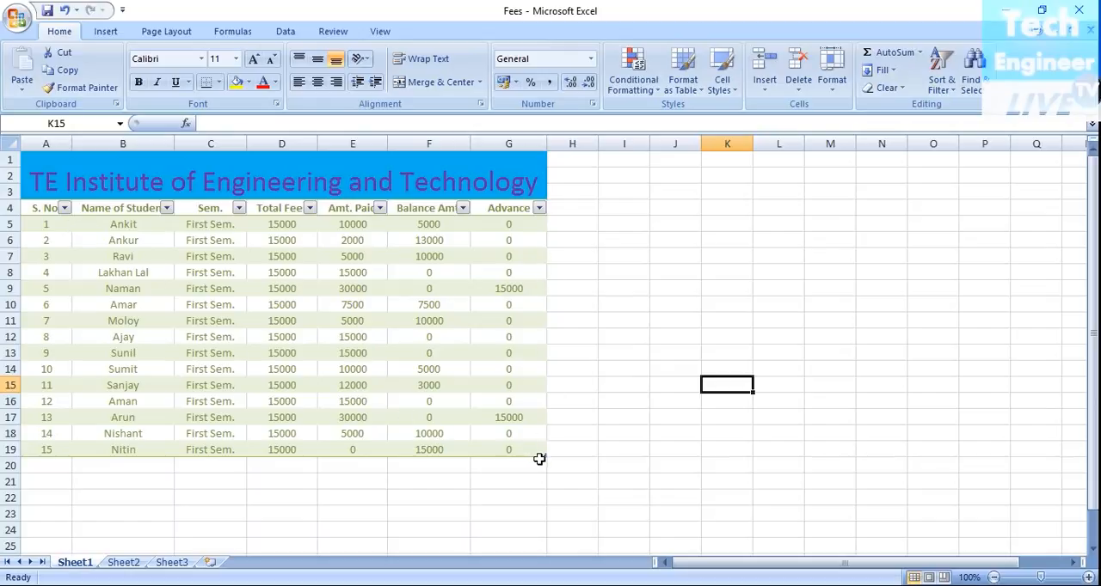
Step: Shrink the table's range so that it ends at row 18
{"action": "mouse_move", "coordinate": [540, 456]}
{"action": "left_mouse_down"}
{"action": "mouse_move", "coordinate": [467, 401]}
{"action": "mouse_move", "coordinate": [307, 363]}
{"action": "mouse_move", "coordinate": [66, 346]}
{"action": "left_mouse_up"}
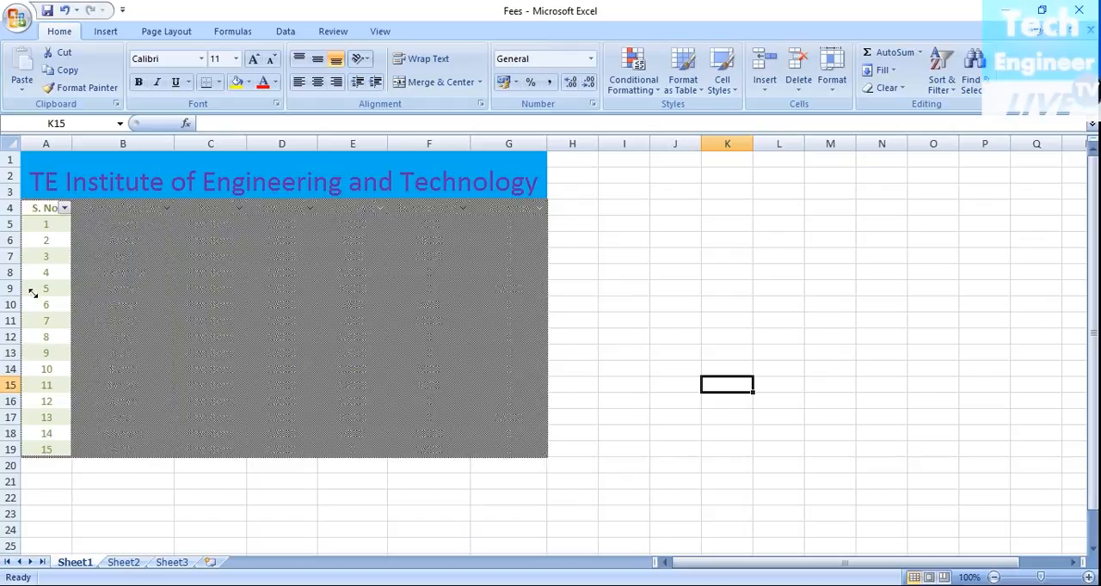
{"action": "left_click_drag", "start_coordinate": [66, 355], "coordinate": [545, 441]}
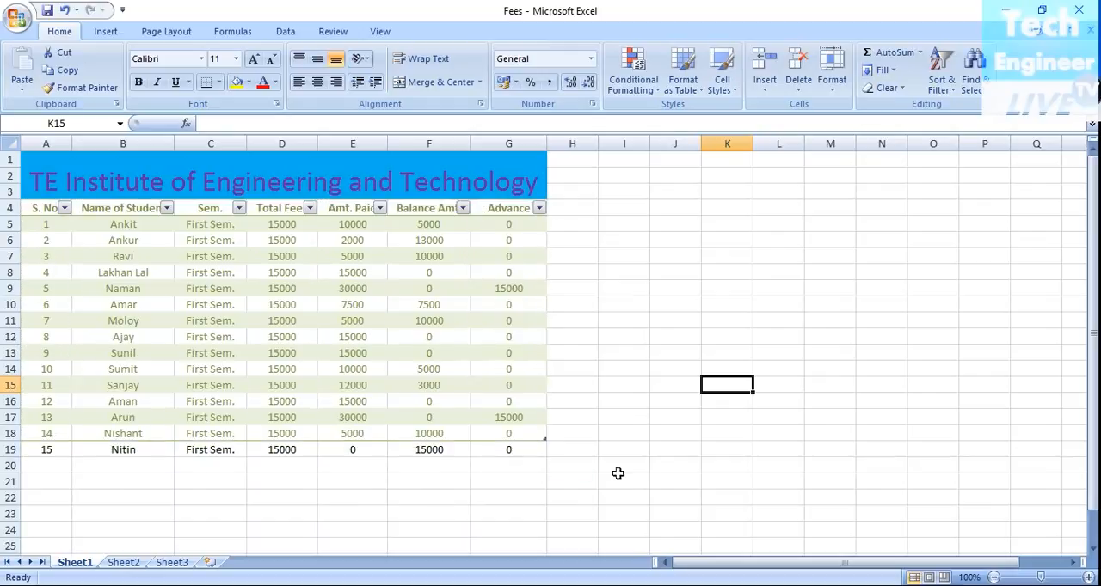
{"action": "left_click", "coordinate": [521, 450]}
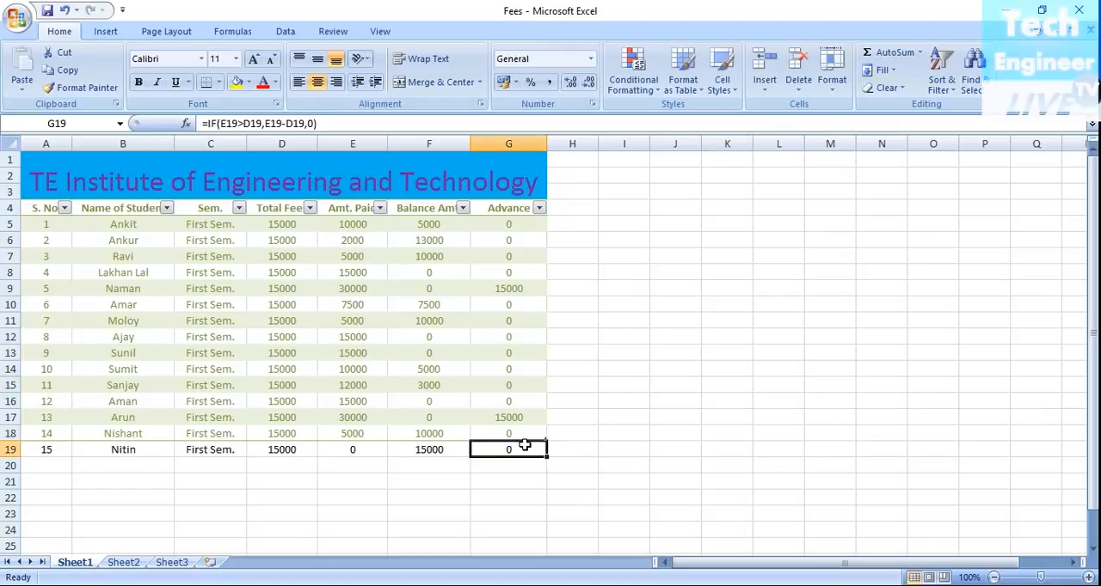
{"action": "left_click_drag", "start_coordinate": [512, 447], "coordinate": [38, 211]}
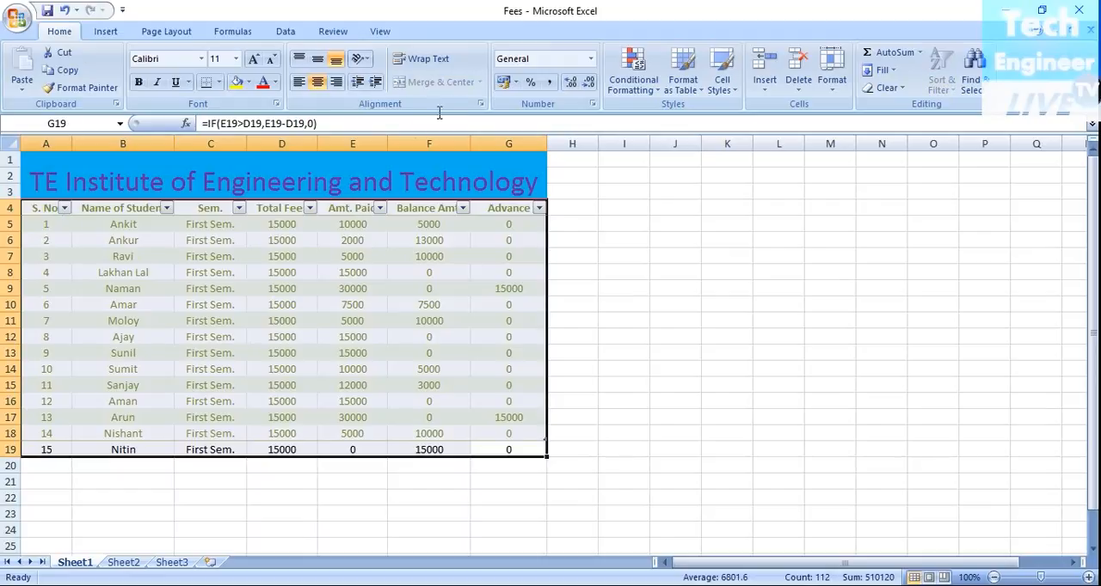
{"action": "left_click", "coordinate": [686, 79]}
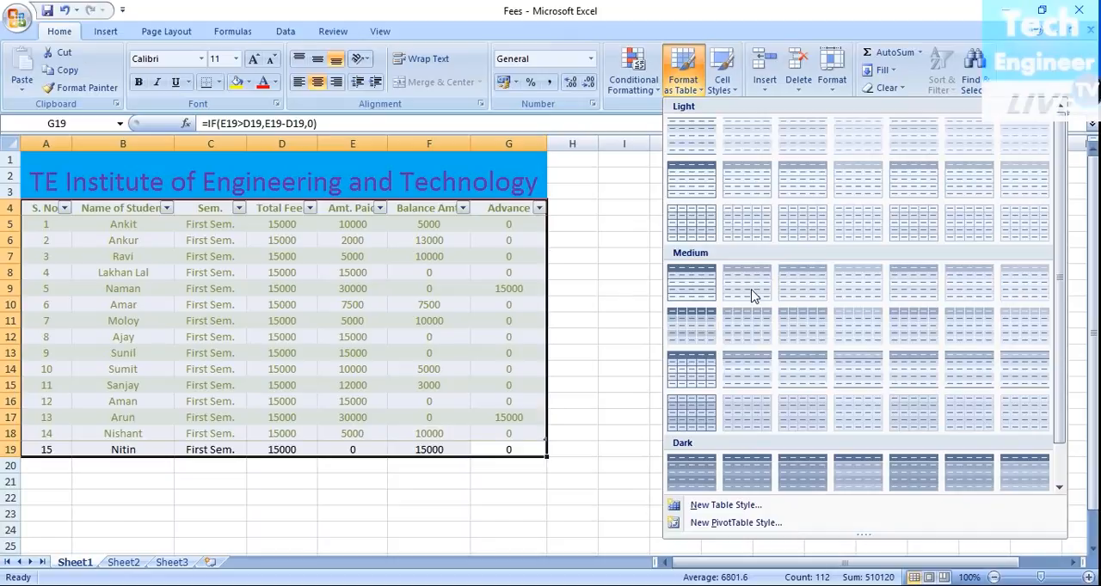
{"action": "scroll", "coordinate": [805, 273], "scroll_direction": "down", "scroll_amount": 1}
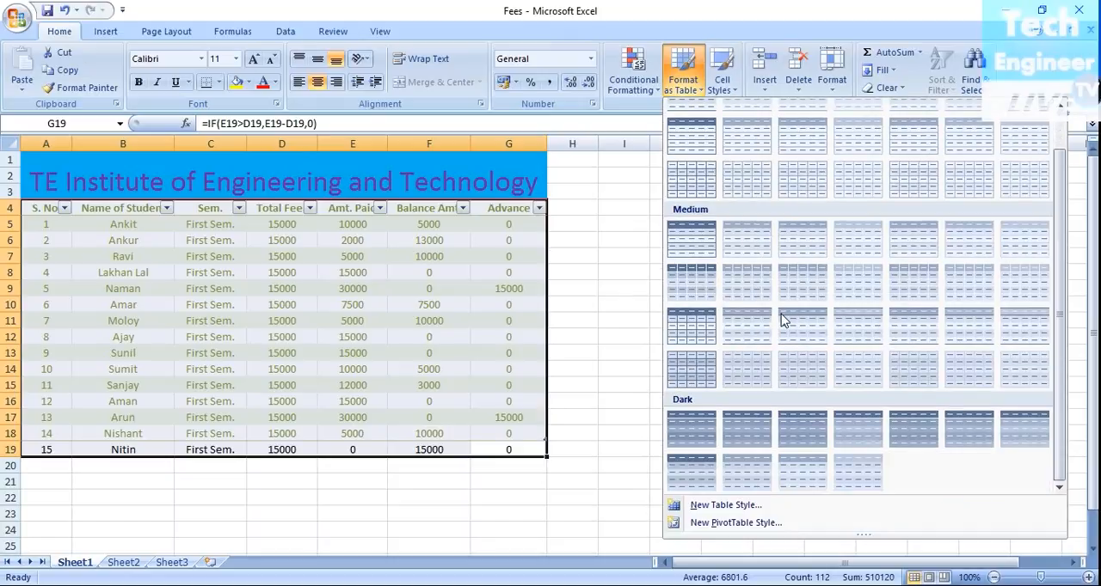
{"action": "left_click", "coordinate": [620, 423]}
{"action": "left_click", "coordinate": [509, 428]}
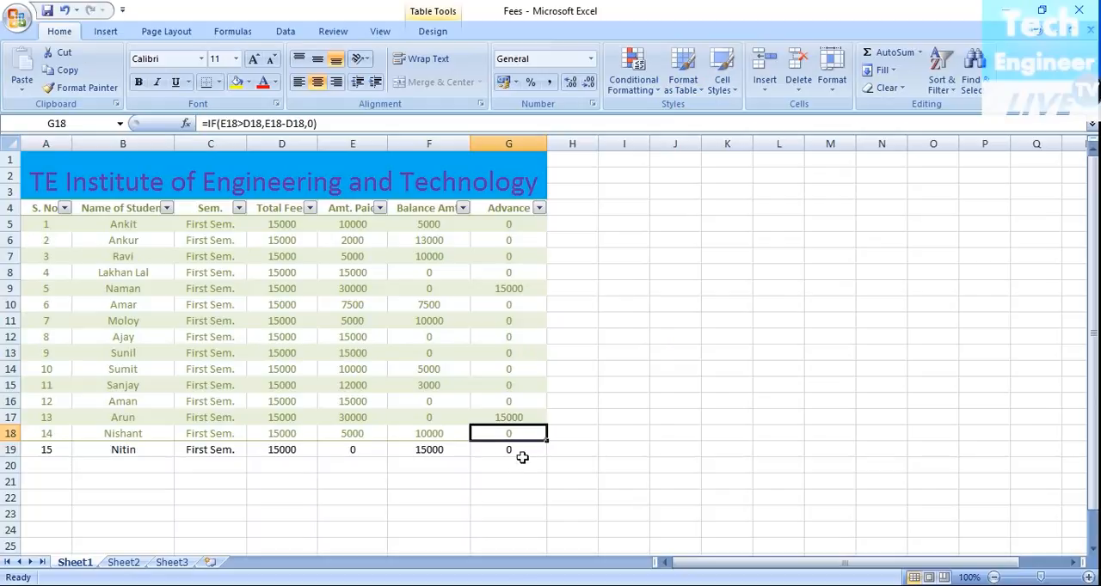
{"action": "left_click_drag", "start_coordinate": [526, 451], "coordinate": [38, 211]}
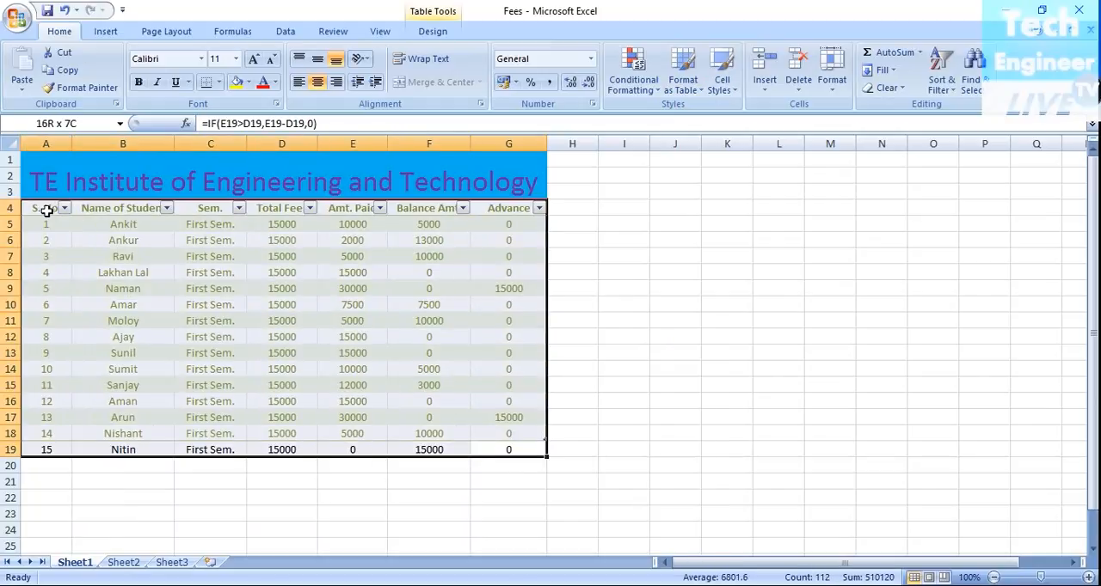
{"action": "left_click", "coordinate": [682, 73]}
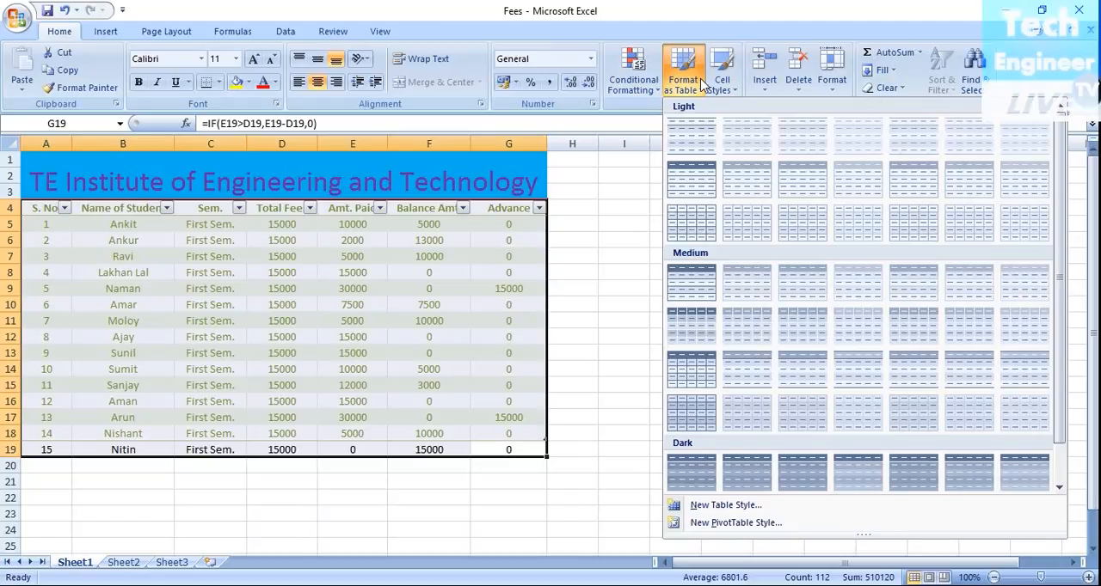
{"action": "left_click", "coordinate": [590, 320]}
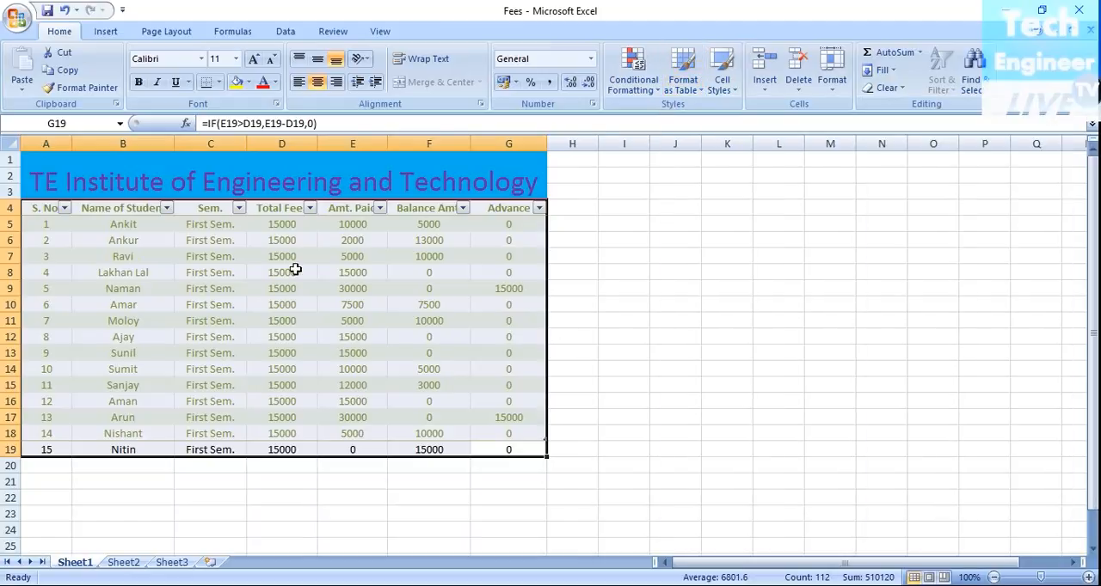
Step: Select the whole fee list (A4:G19) and apply Table Style Medium 23 to it
{"action": "left_click", "coordinate": [90, 240]}
{"action": "left_click_drag", "start_coordinate": [37, 210], "coordinate": [518, 447]}
{"action": "left_click", "coordinate": [683, 73]}
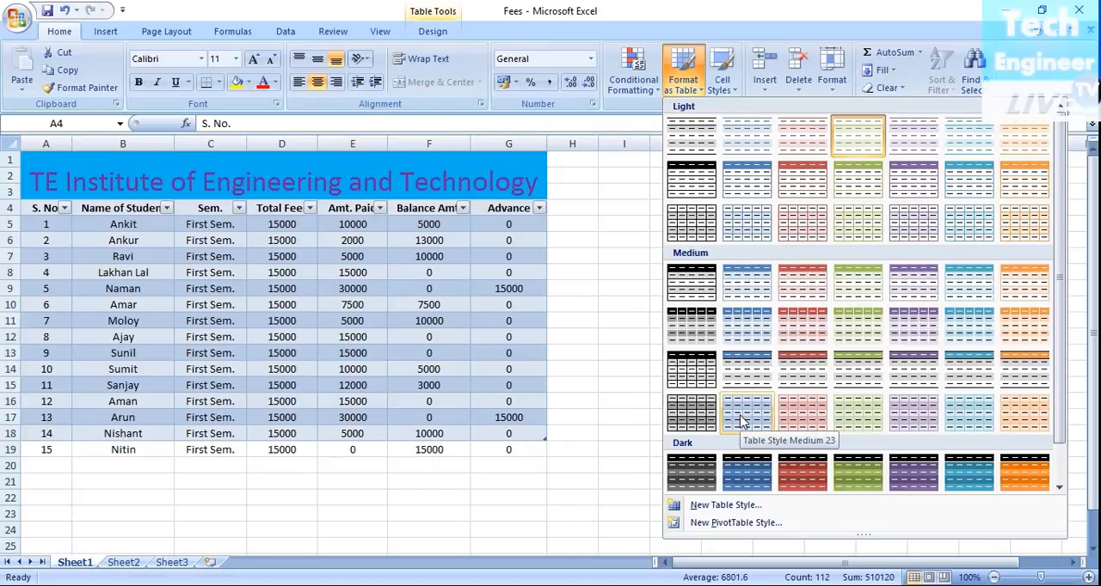
{"action": "left_click", "coordinate": [741, 421]}
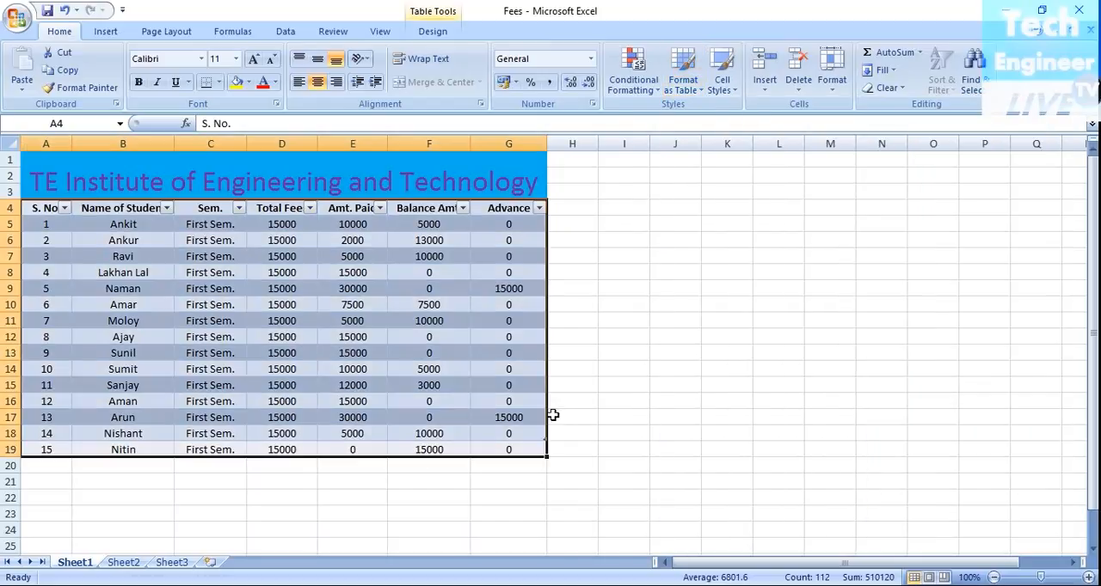
Step: Extend the table's range down to row 19 to include the last student record
{"action": "left_click", "coordinate": [531, 432]}
{"action": "left_click_drag", "start_coordinate": [528, 440], "coordinate": [548, 456]}
{"action": "left_click", "coordinate": [560, 449]}
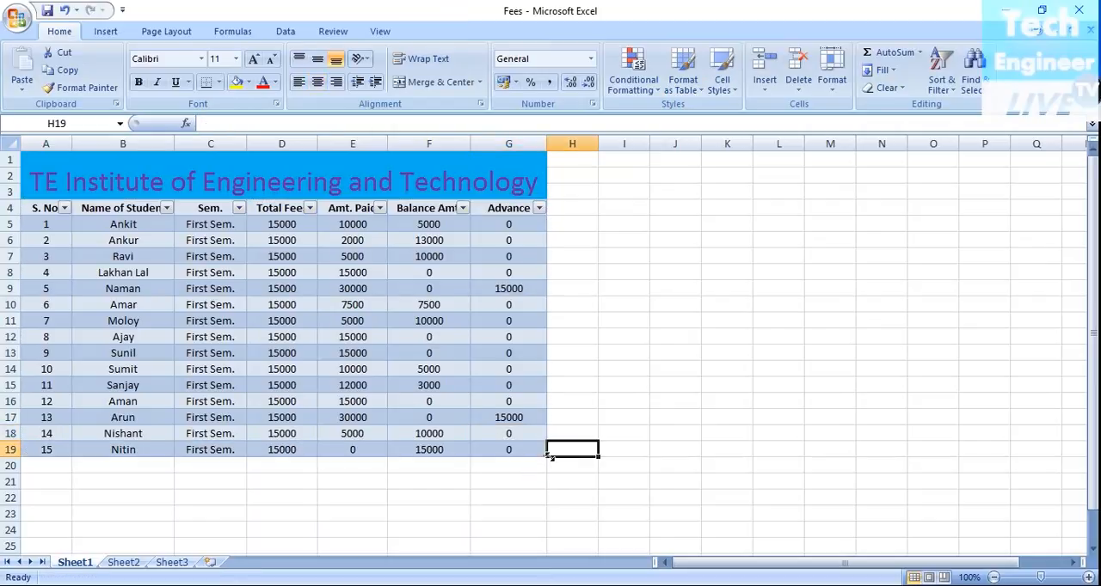
{"action": "left_click", "coordinate": [636, 428]}
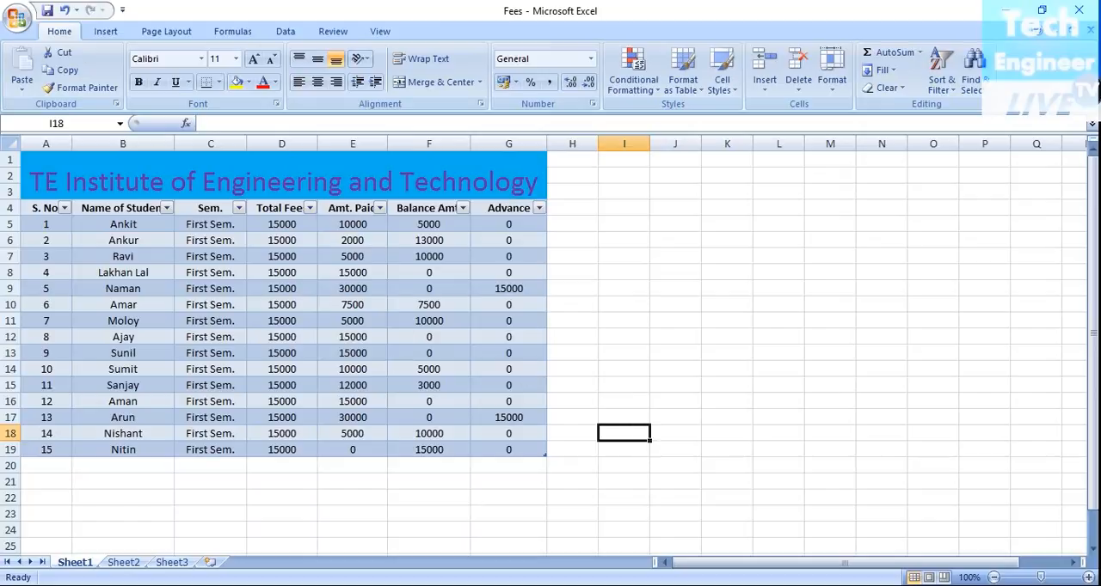
{"action": "left_click", "coordinate": [372, 508]}
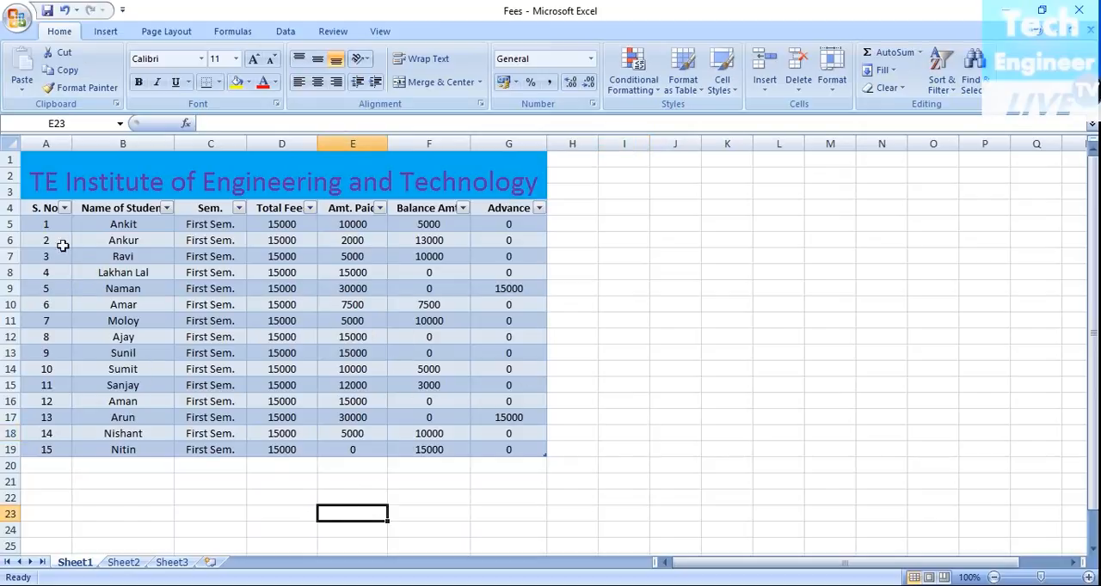
Step: Restyle the whole table with the purple Medium table style that shades all rows in two alternating tones
{"action": "left_click_drag", "start_coordinate": [39, 207], "coordinate": [507, 446]}
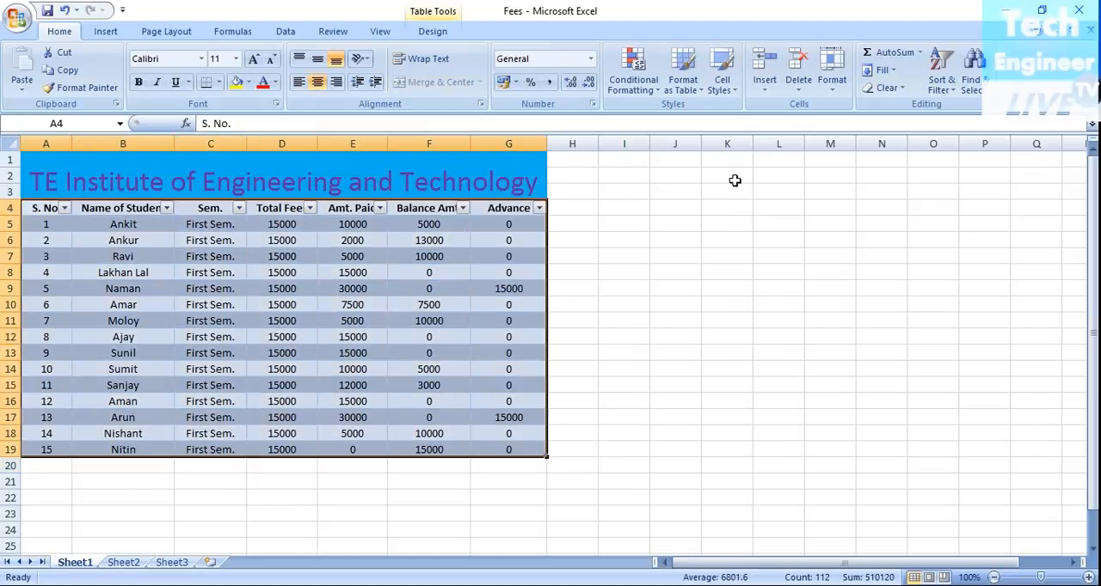
{"action": "left_click", "coordinate": [683, 84]}
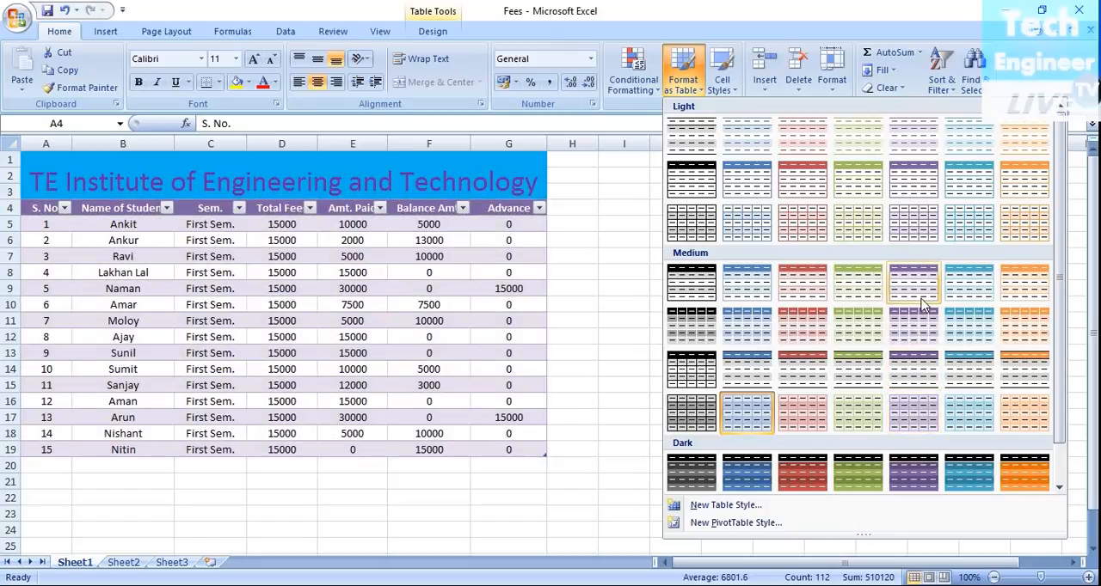
{"action": "left_click", "coordinate": [922, 326]}
{"action": "left_click", "coordinate": [826, 383]}
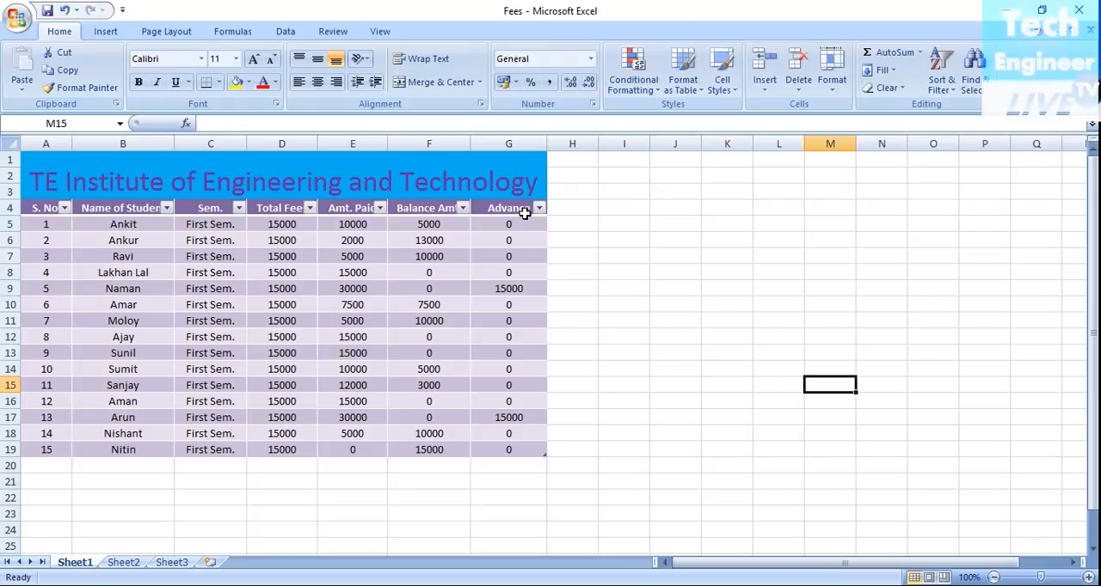
{"action": "left_click", "coordinate": [163, 208]}
{"action": "scroll", "coordinate": [130, 373], "scroll_direction": "down", "scroll_amount": 1}
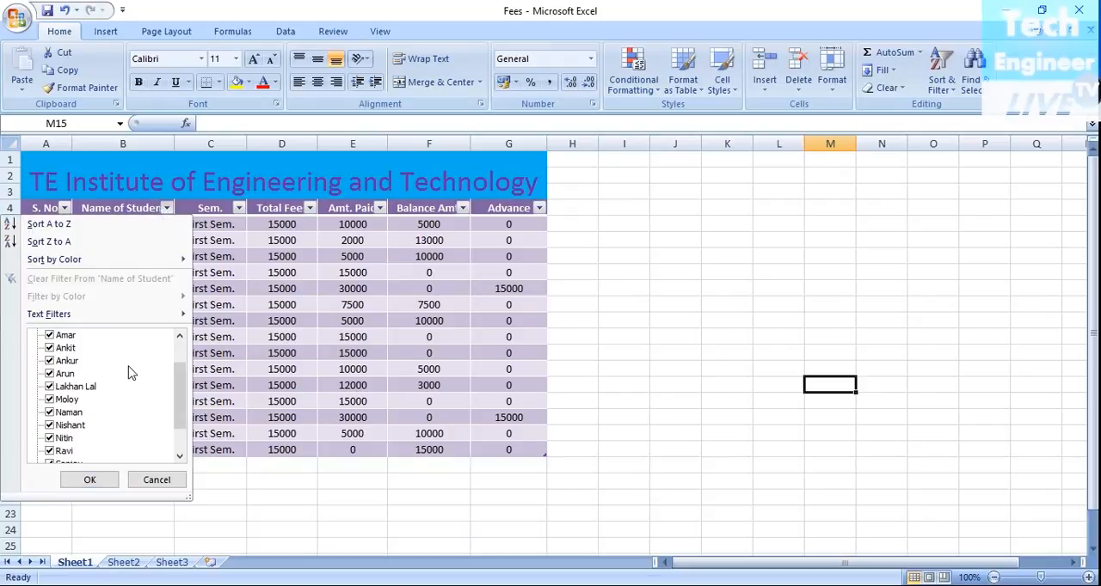
{"action": "scroll", "coordinate": [130, 372], "scroll_direction": "down", "scroll_amount": 1}
{"action": "scroll", "coordinate": [130, 373], "scroll_direction": "up", "scroll_amount": 2}
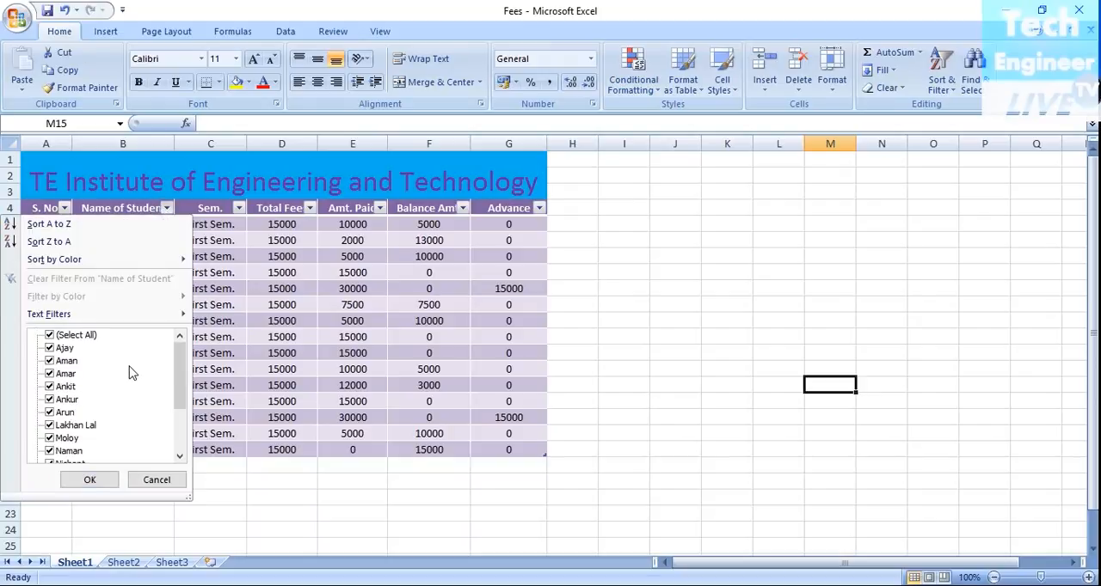
{"action": "left_click", "coordinate": [50, 336]}
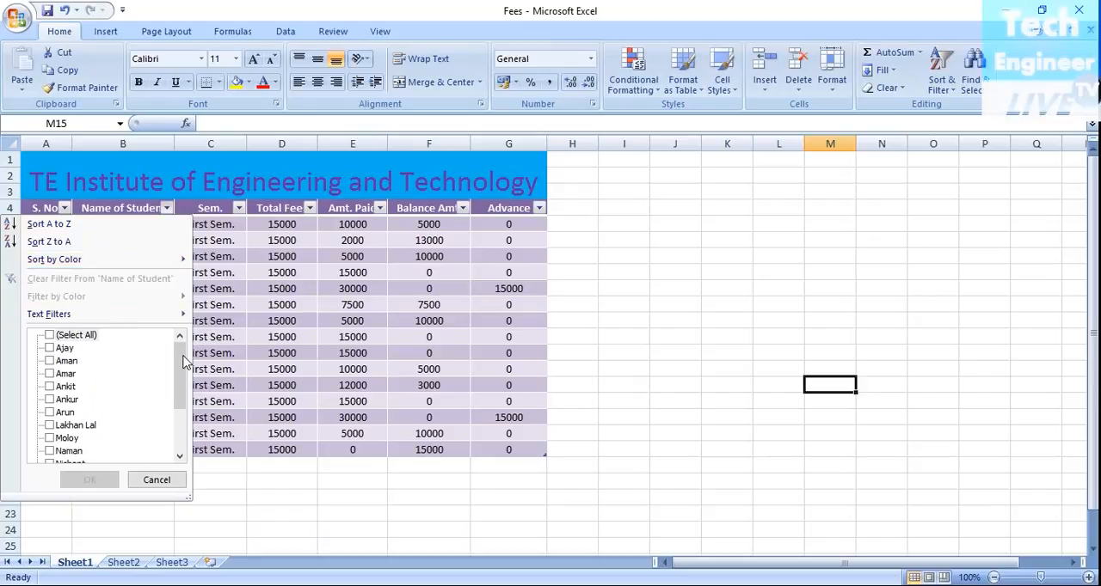
{"action": "left_click", "coordinate": [699, 421]}
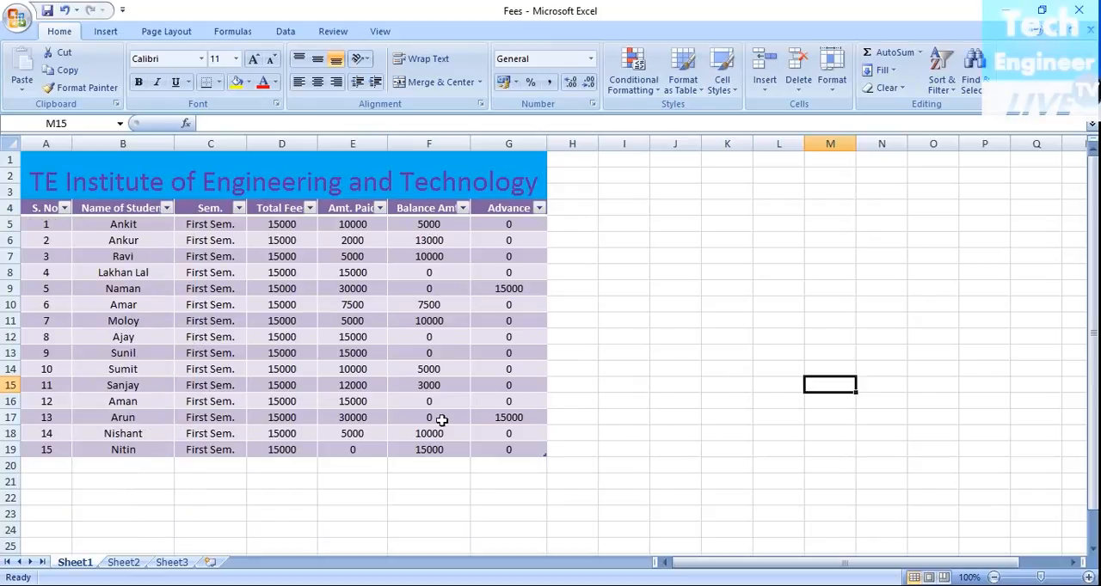
Step: Filter the Name of Student column to show only the students with serial numbers 5 and 13
{"action": "left_click", "coordinate": [167, 208]}
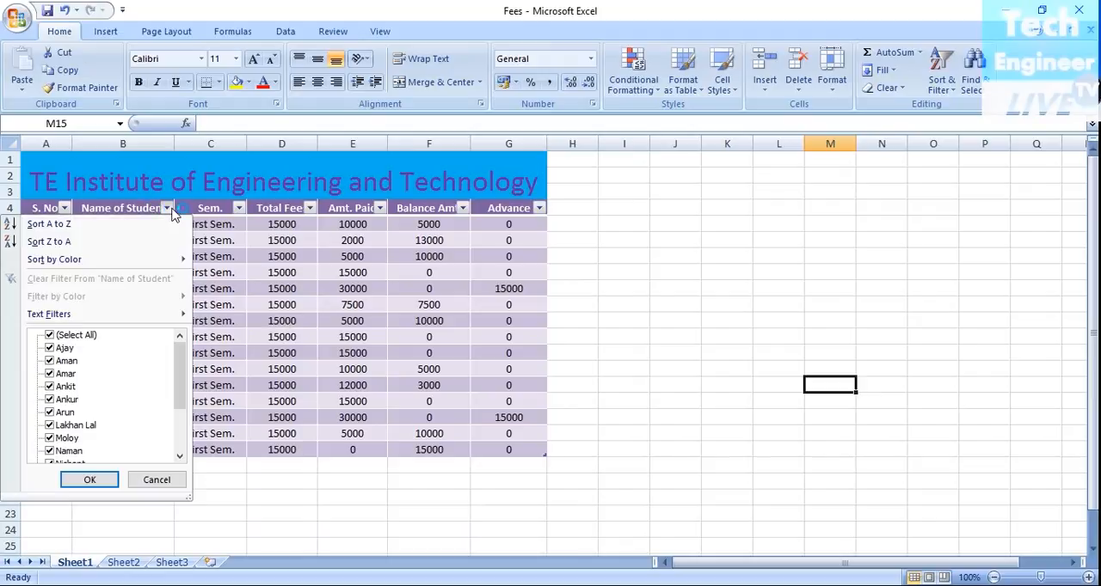
{"action": "left_click", "coordinate": [49, 335]}
{"action": "scroll", "coordinate": [82, 421], "scroll_direction": "down", "scroll_amount": 2}
{"action": "scroll", "coordinate": [73, 421], "scroll_direction": "up", "scroll_amount": 2}
{"action": "left_click", "coordinate": [49, 413]}
{"action": "scroll", "coordinate": [117, 422], "scroll_direction": "down", "scroll_amount": 2}
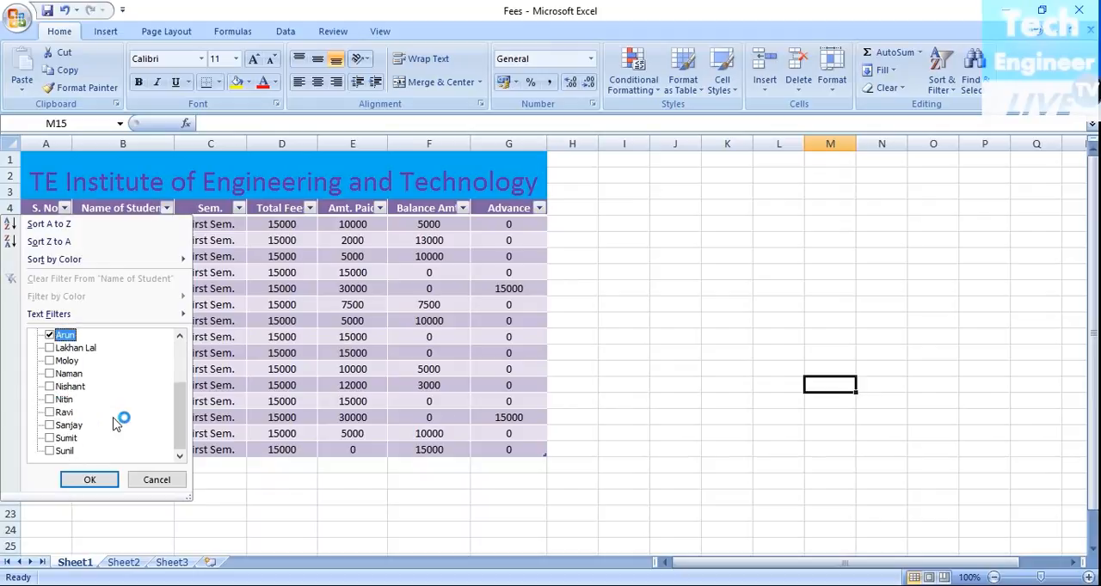
{"action": "left_click", "coordinate": [49, 373]}
{"action": "left_click", "coordinate": [90, 480]}
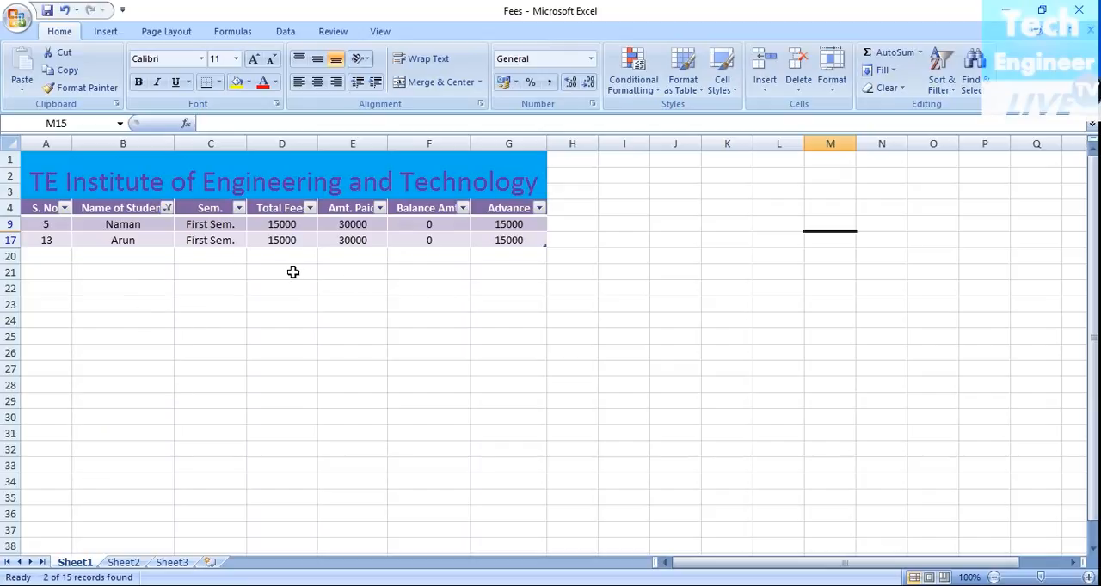
{"action": "left_click", "coordinate": [539, 209]}
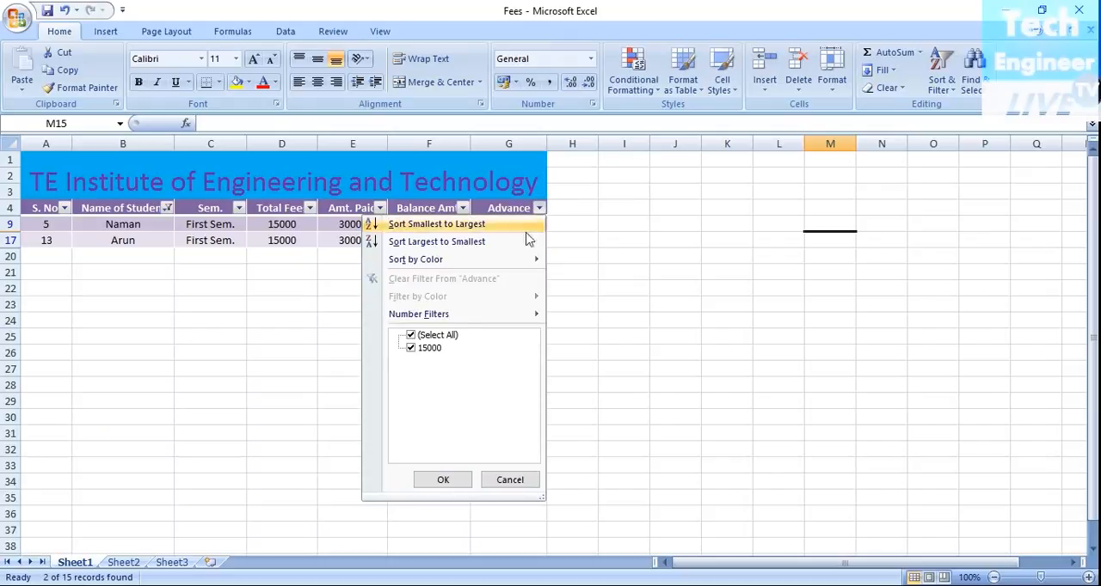
{"action": "left_click", "coordinate": [413, 348]}
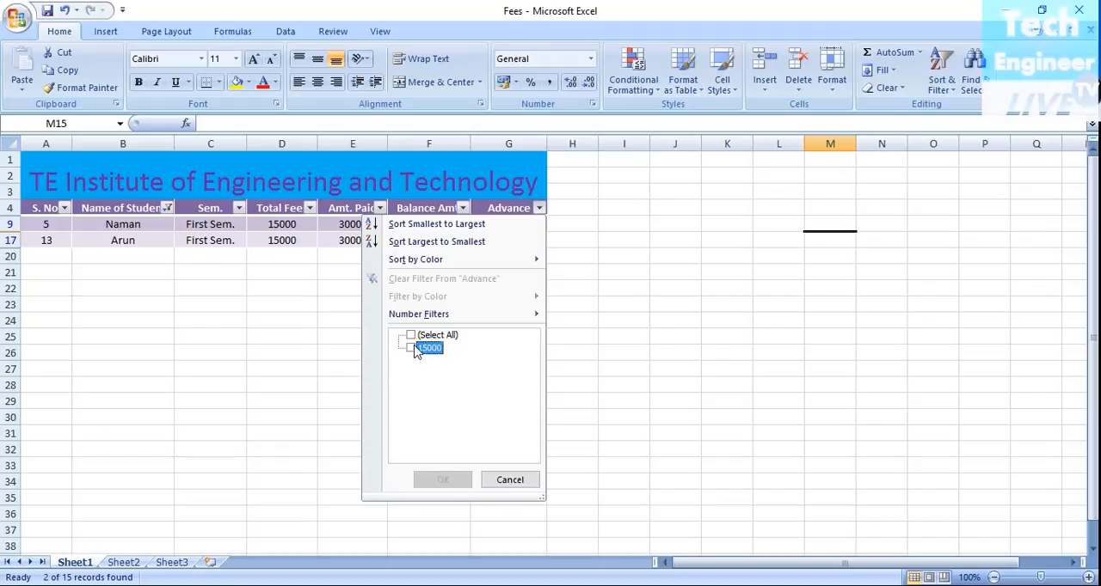
{"action": "left_click", "coordinate": [505, 480]}
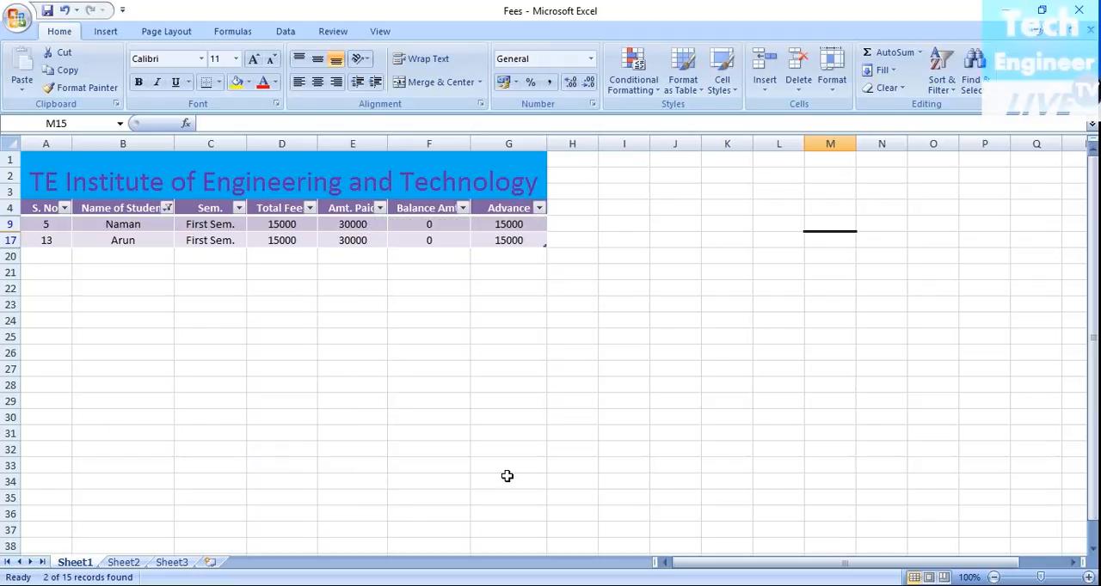
Step: Reset the Name of Student column's filter to show all students again
{"action": "left_click", "coordinate": [168, 209]}
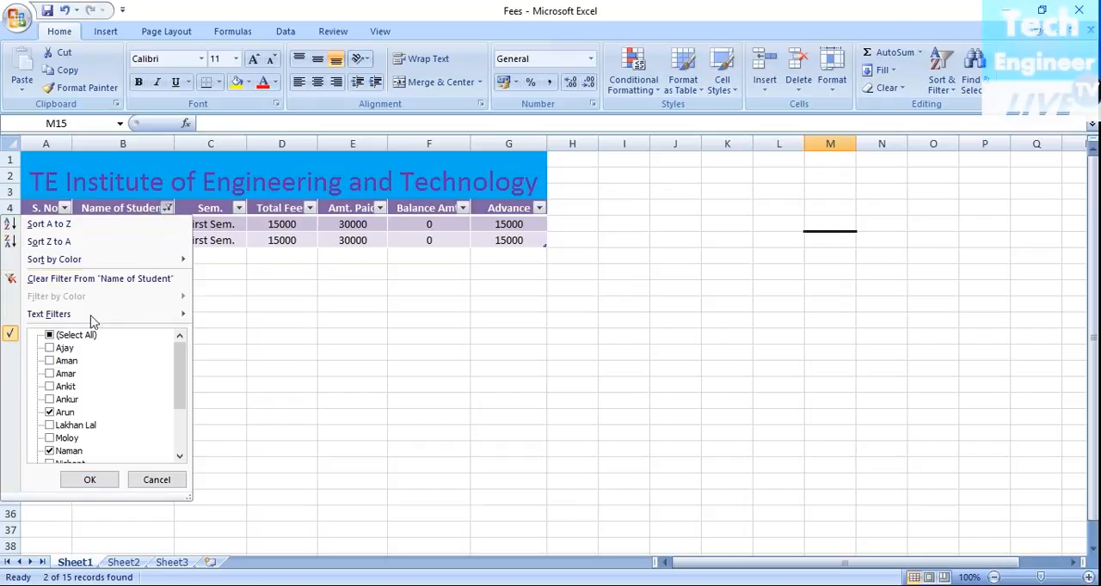
{"action": "left_click", "coordinate": [53, 413]}
{"action": "left_click", "coordinate": [52, 451]}
{"action": "left_click", "coordinate": [50, 336]}
{"action": "left_click", "coordinate": [105, 478]}
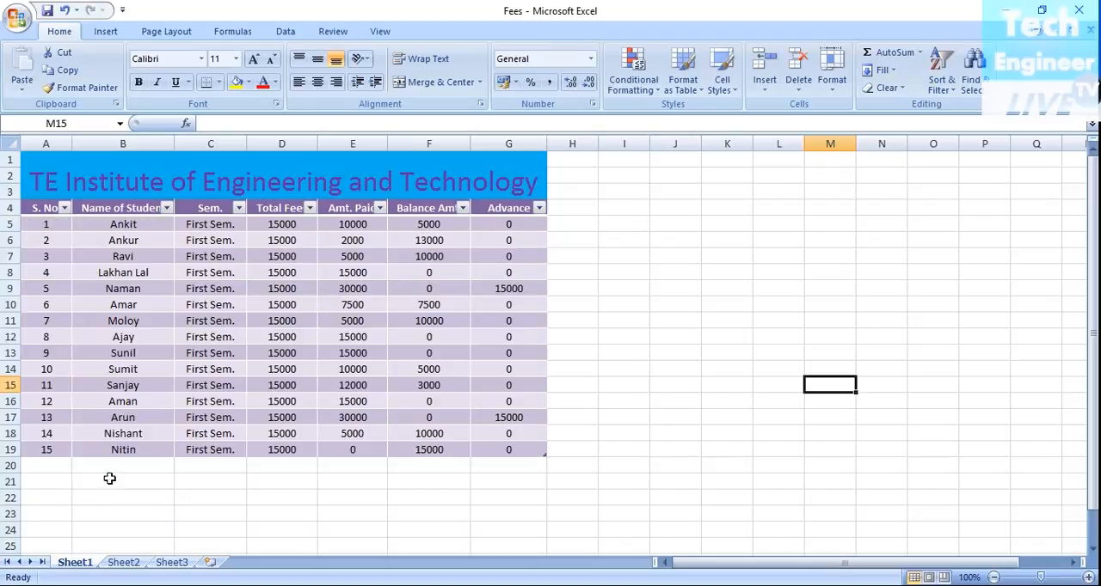
Step: Filter the Advance column to hide the records with an advance of 15000
{"action": "left_click", "coordinate": [538, 208]}
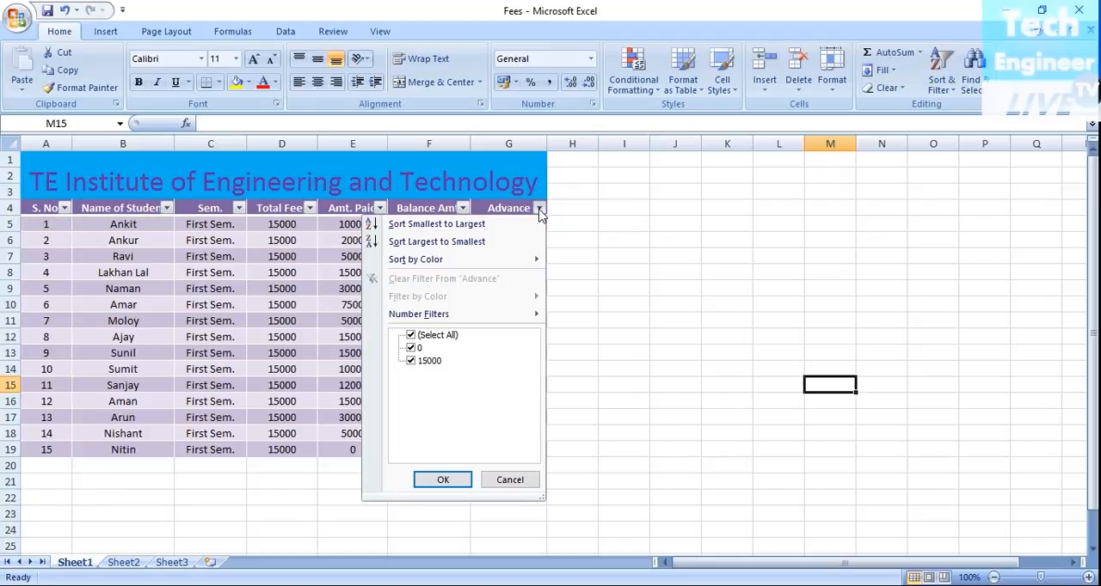
{"action": "left_click", "coordinate": [412, 362]}
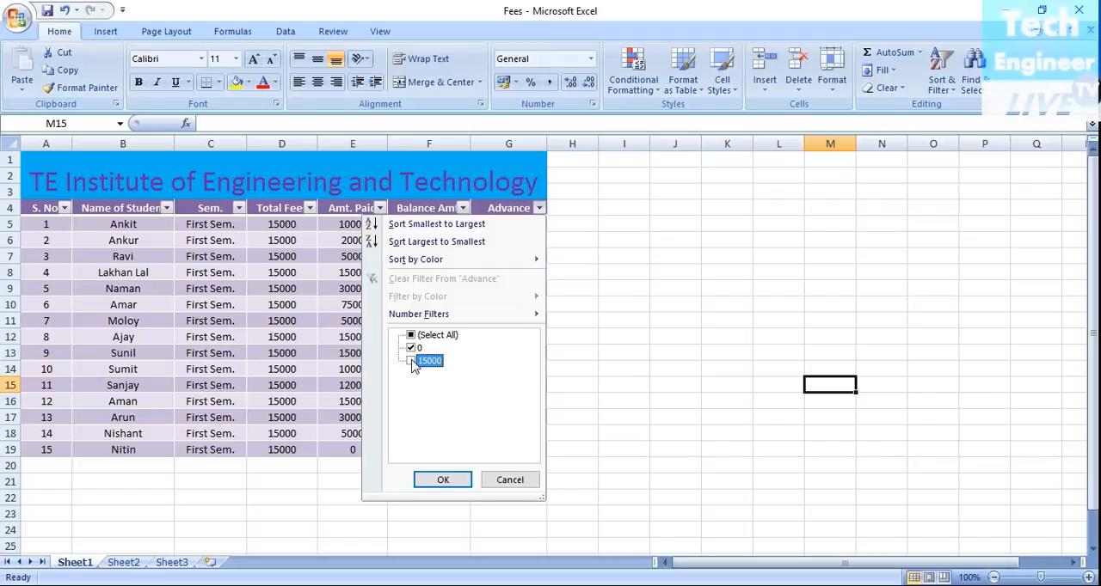
{"action": "left_click", "coordinate": [442, 479]}
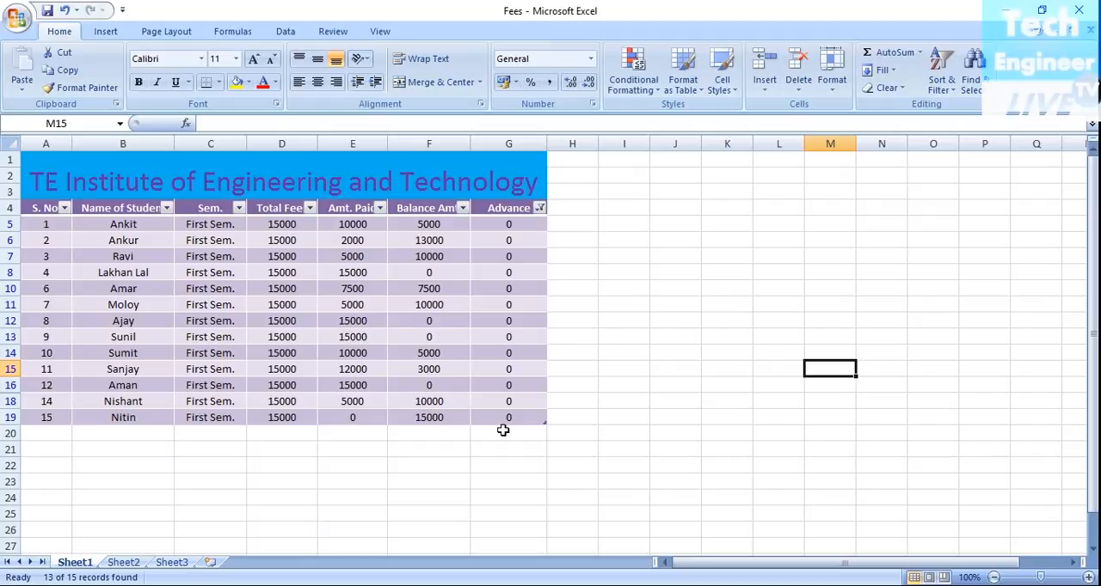
Step: Reset the Advance column's filter to include all values
{"action": "left_click", "coordinate": [539, 208]}
{"action": "left_click", "coordinate": [411, 335]}
{"action": "left_click", "coordinate": [440, 480]}
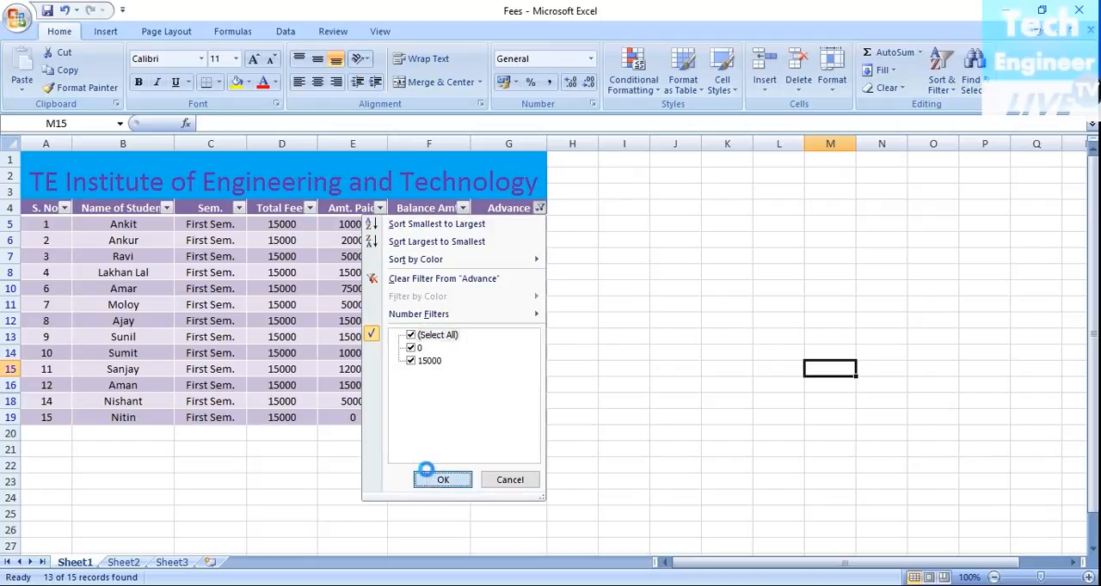
Step: Filter the Balance Amt. column to show only the records with a balance of 15000
{"action": "left_click", "coordinate": [462, 208]}
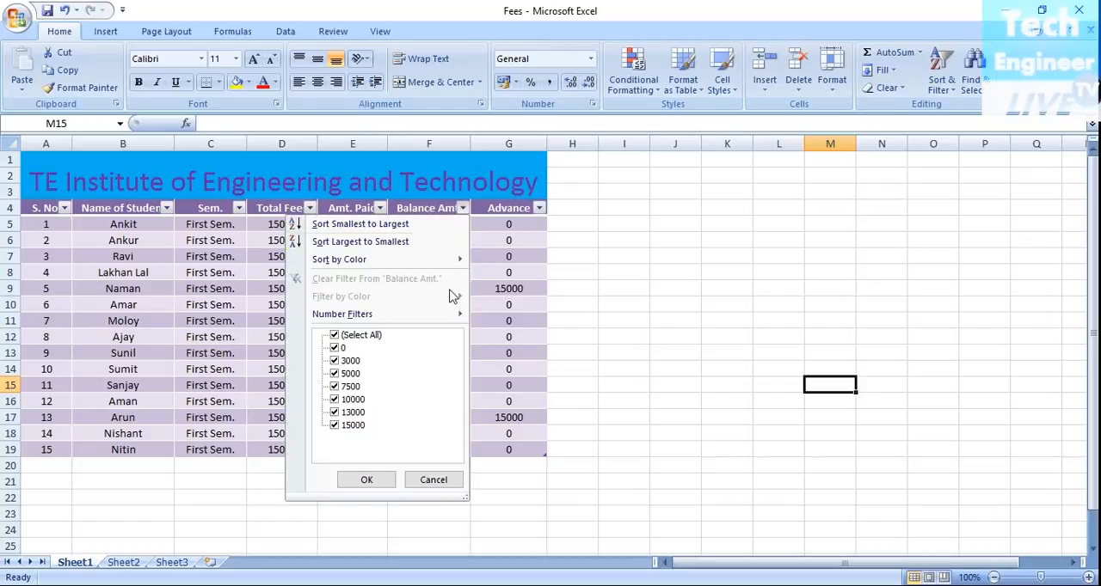
{"action": "left_click", "coordinate": [334, 413]}
{"action": "left_click", "coordinate": [334, 400]}
{"action": "left_click", "coordinate": [334, 387]}
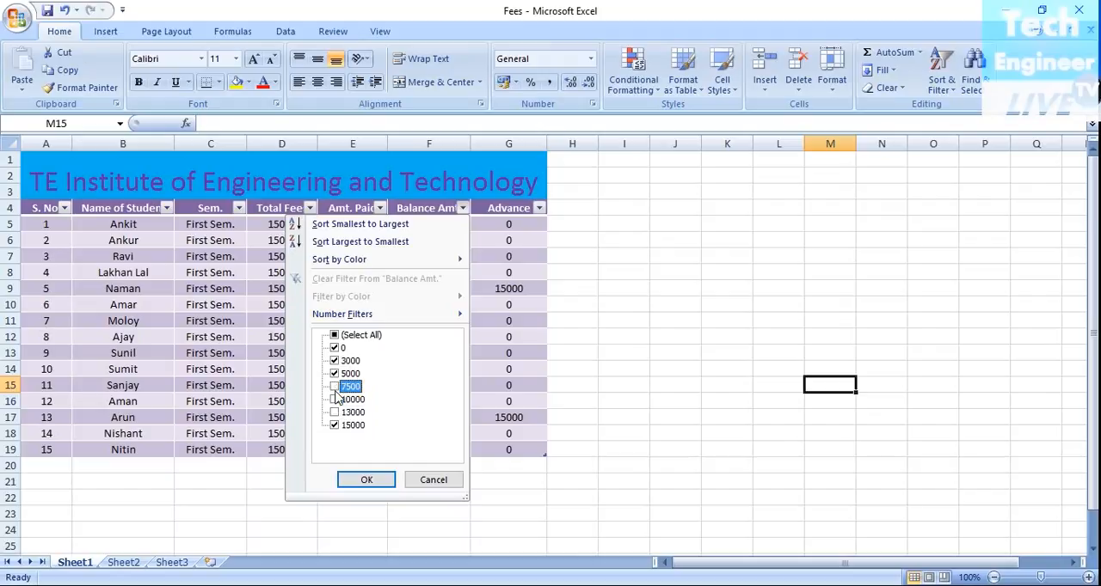
{"action": "left_click", "coordinate": [334, 374]}
{"action": "left_click", "coordinate": [334, 348]}
{"action": "left_click", "coordinate": [334, 361]}
{"action": "left_click", "coordinate": [362, 478]}
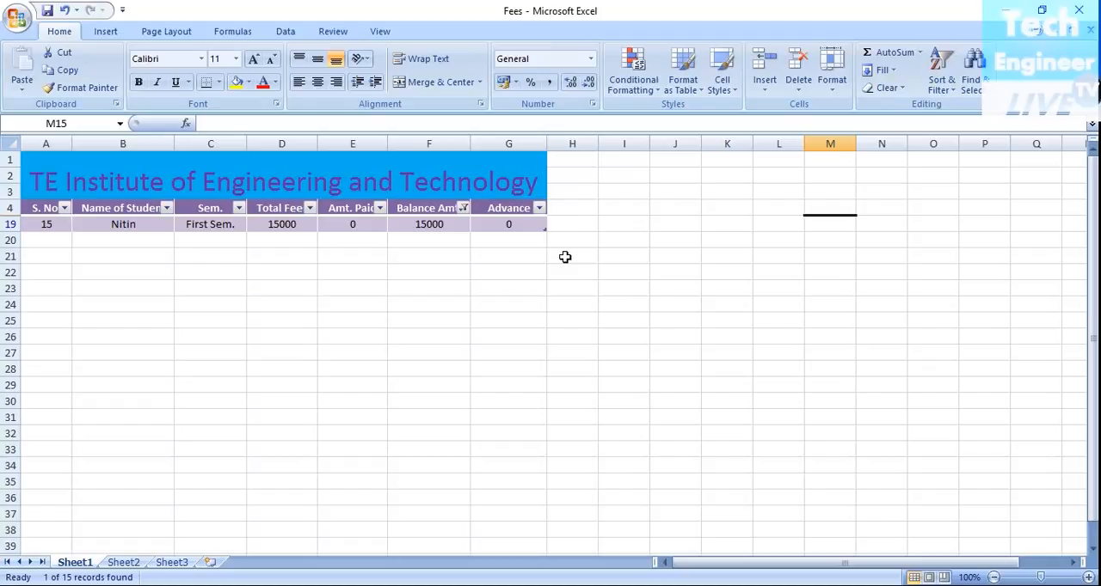
Step: Reset the Balance Amt. column's filter to include all values and deselect the table
{"action": "left_click", "coordinate": [464, 208]}
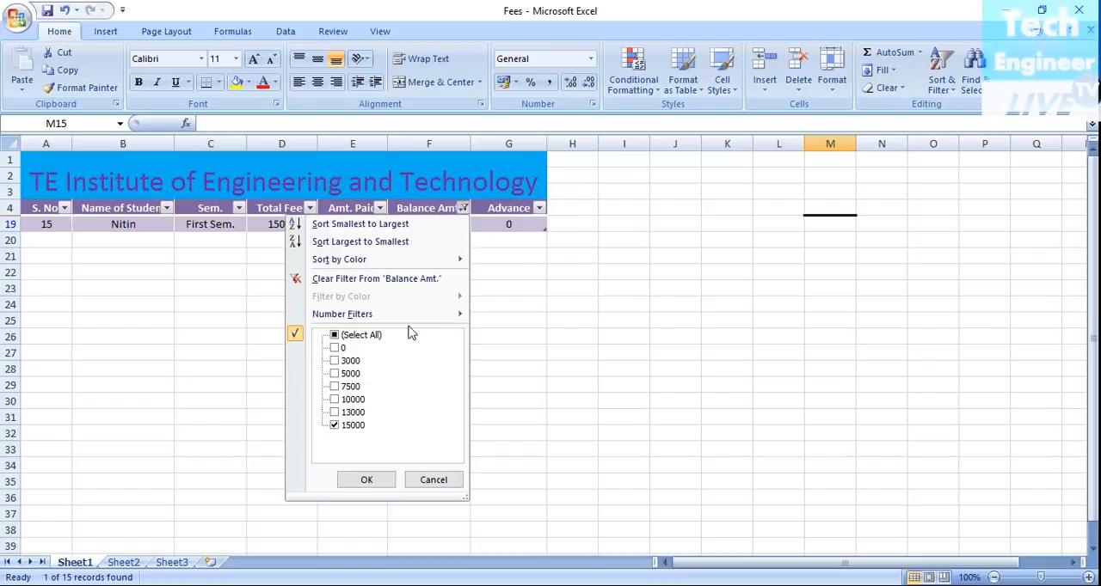
{"action": "left_click", "coordinate": [334, 335]}
{"action": "left_click", "coordinate": [370, 480]}
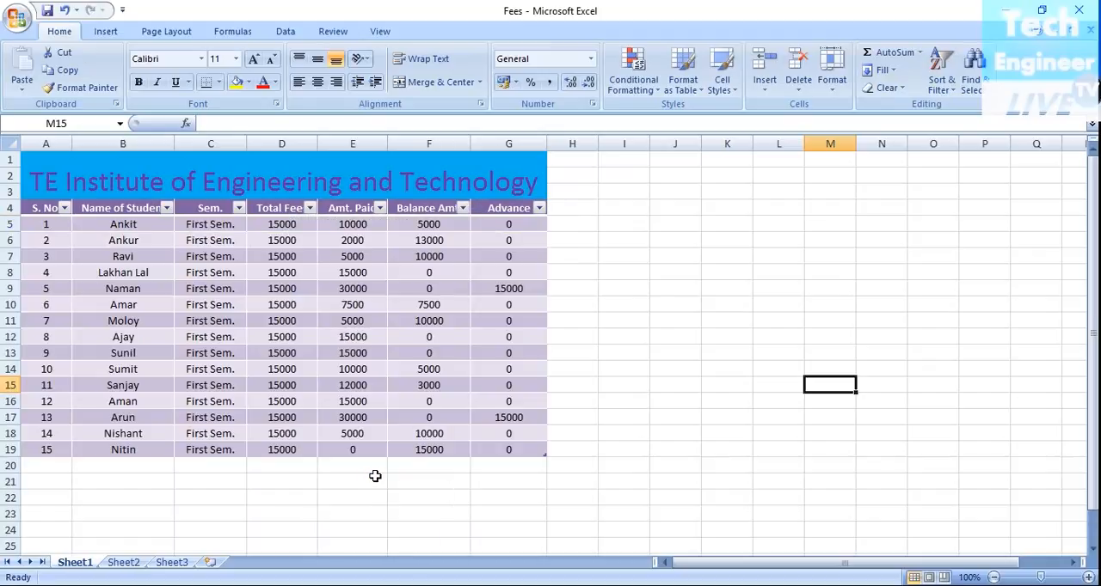
{"action": "left_click", "coordinate": [550, 527]}
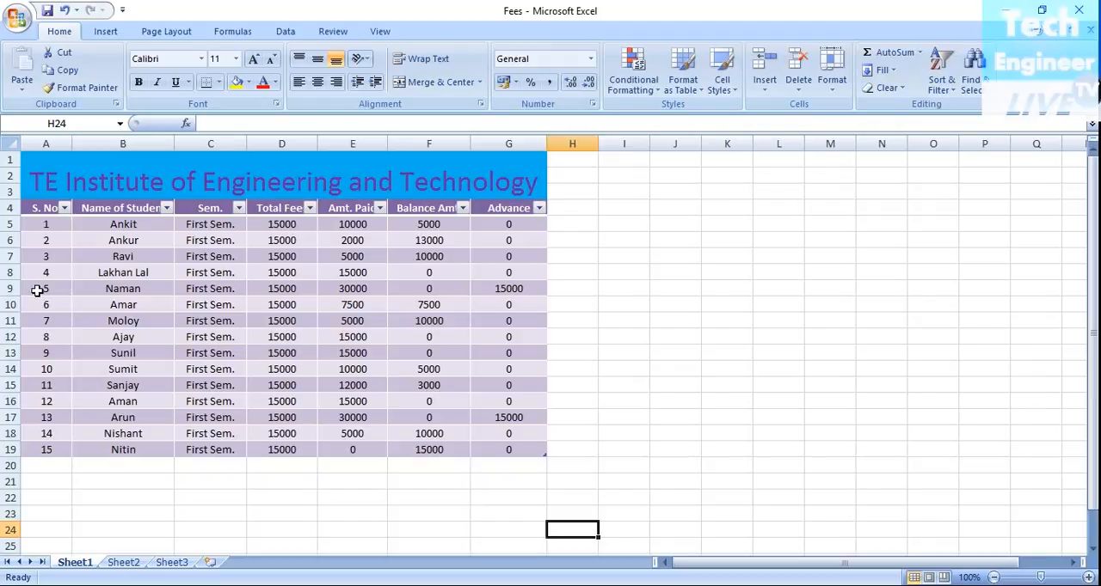
Step: Apply the green Accent3 cell style to the records with serial numbers 13 and 5 (A17:G17 and A9:G9)
{"action": "left_click_drag", "start_coordinate": [36, 290], "coordinate": [492, 290]}
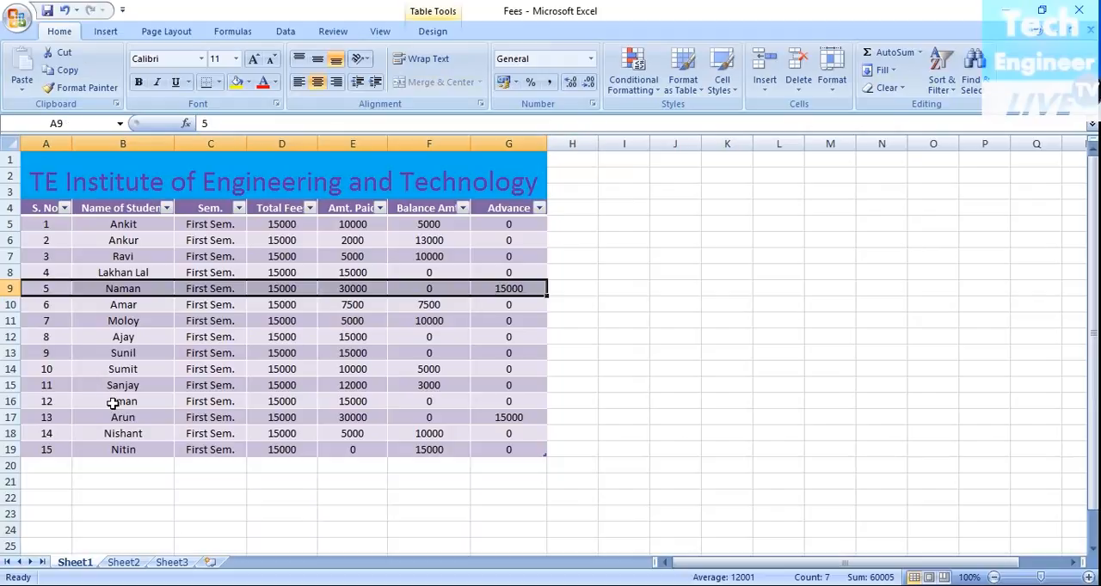
{"action": "left_click_drag", "start_coordinate": [39, 416], "coordinate": [506, 414]}
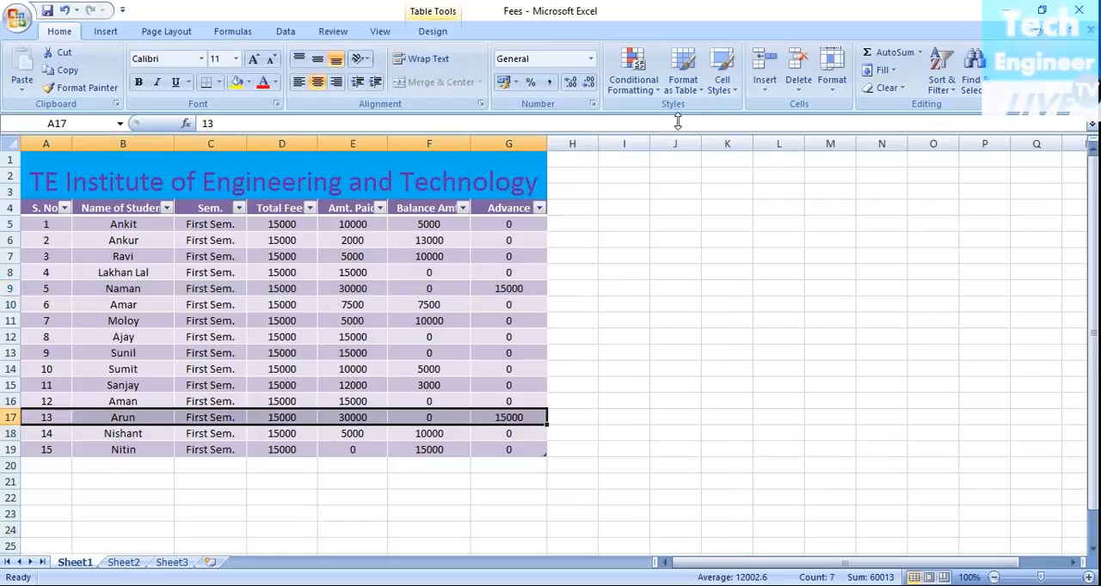
{"action": "left_click", "coordinate": [722, 84]}
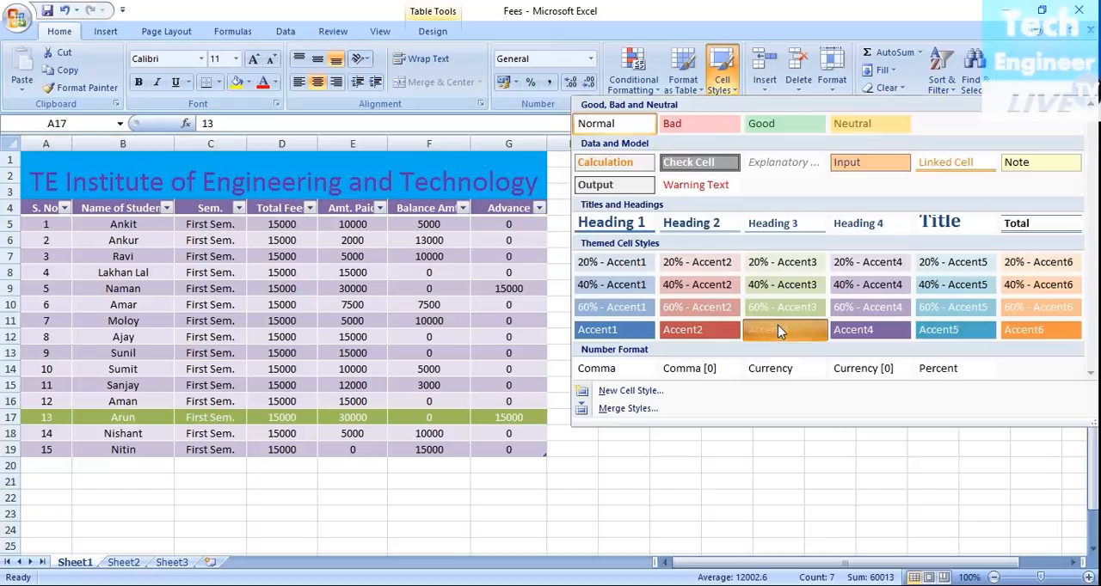
{"action": "left_click", "coordinate": [779, 331]}
{"action": "left_click_drag", "start_coordinate": [25, 288], "coordinate": [112, 290]}
{"action": "left_click", "coordinate": [720, 90]}
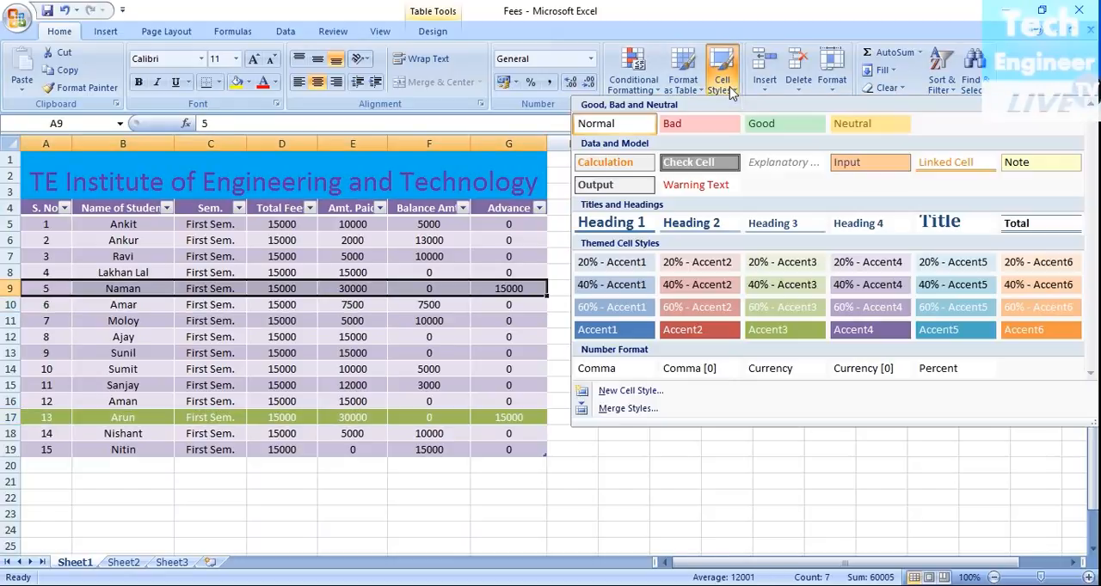
{"action": "left_click", "coordinate": [779, 333]}
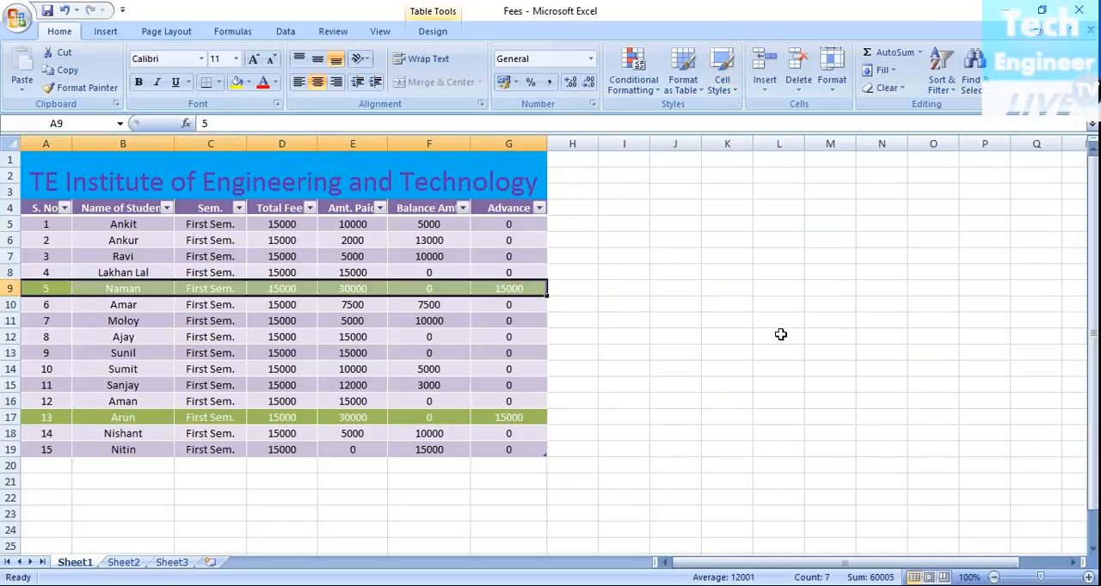
{"action": "left_click", "coordinate": [780, 335]}
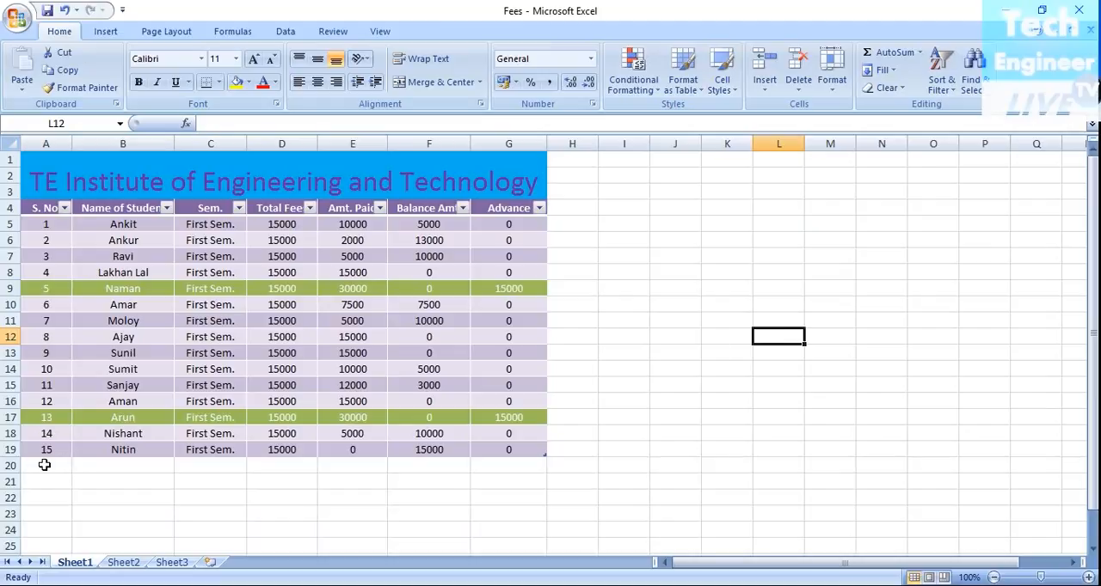
Step: Apply the red Accent2 cell style to the record with serial number 15 (A19:G19)
{"action": "left_click_drag", "start_coordinate": [43, 452], "coordinate": [522, 450]}
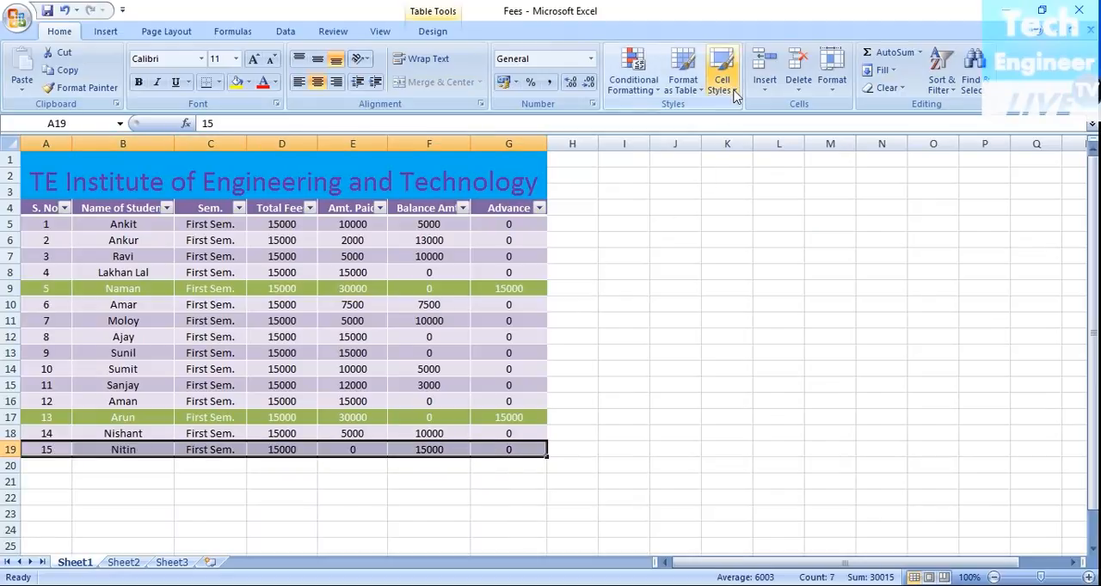
{"action": "left_click", "coordinate": [722, 79]}
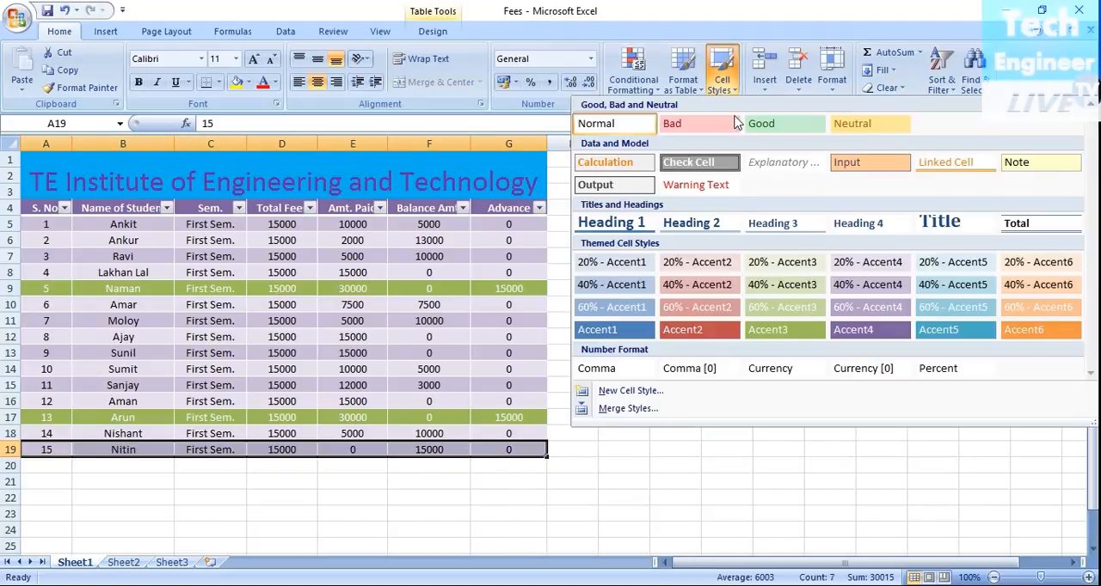
{"action": "left_click", "coordinate": [685, 335]}
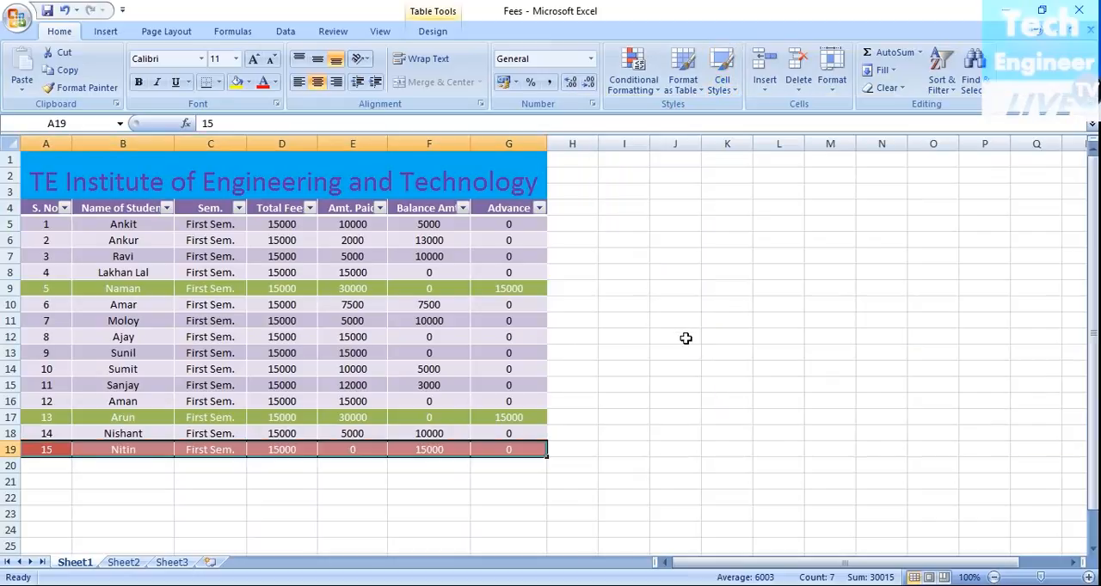
Step: Apply the orange Accent6 cell style to the records with serial numbers 14 and 7 (A18:G18 and A11:G11)
{"action": "left_click_drag", "start_coordinate": [41, 436], "coordinate": [505, 432]}
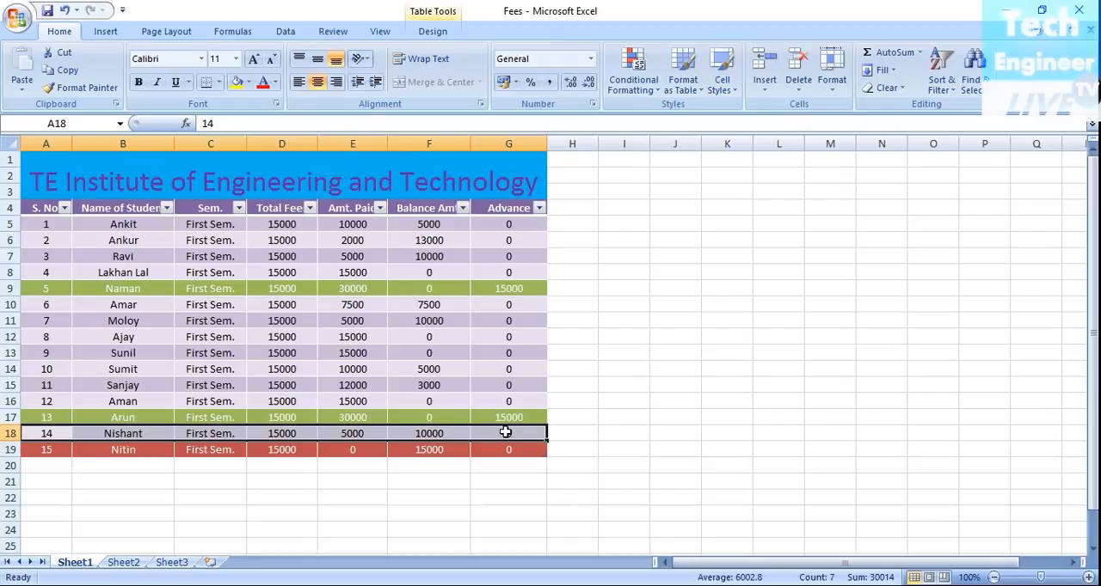
{"action": "left_click", "coordinate": [721, 79]}
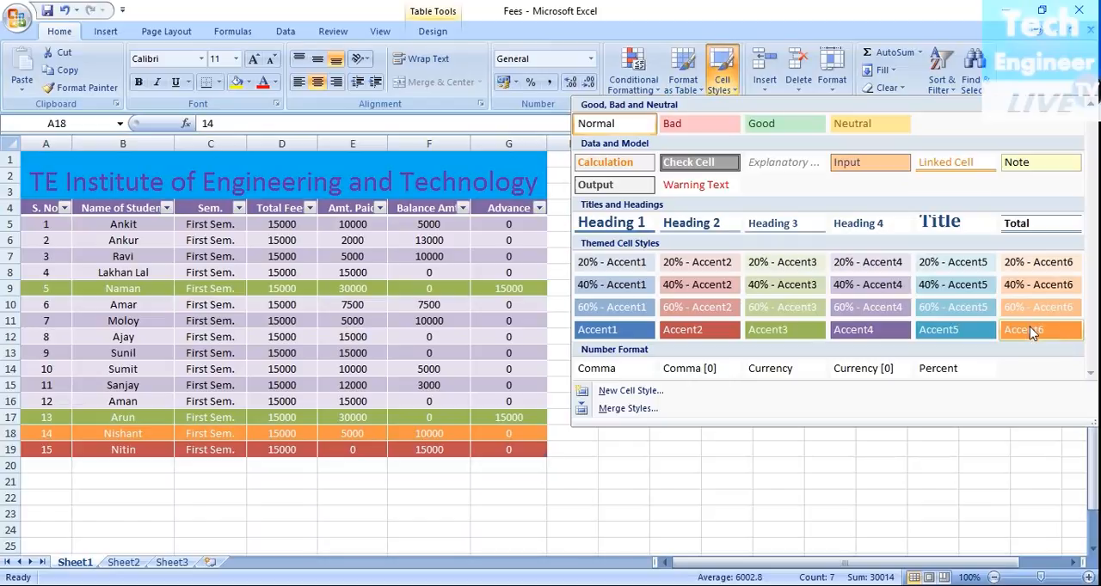
{"action": "left_click", "coordinate": [1031, 331]}
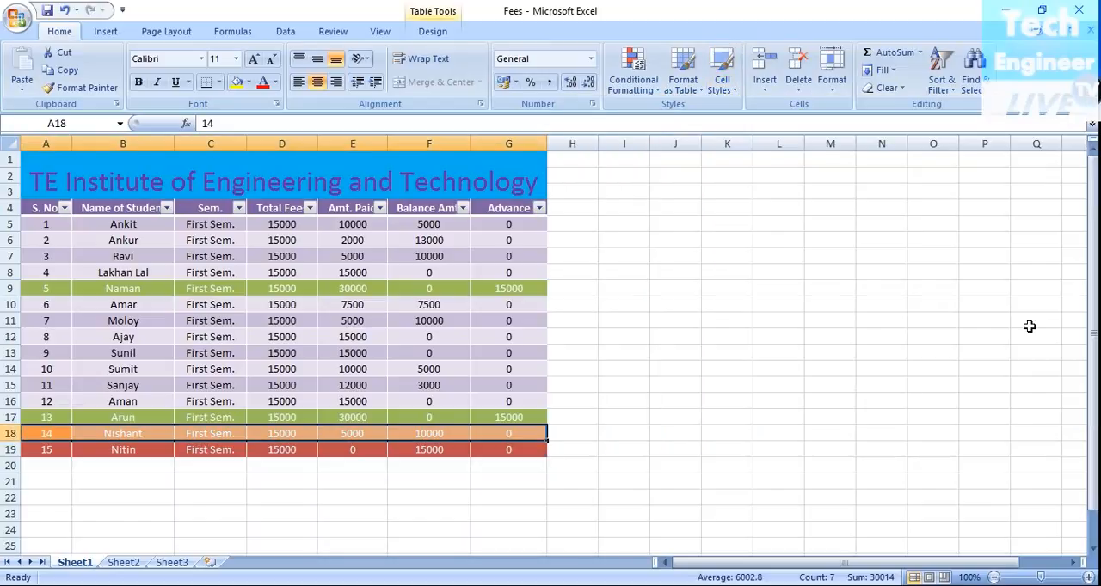
{"action": "left_click", "coordinate": [24, 321]}
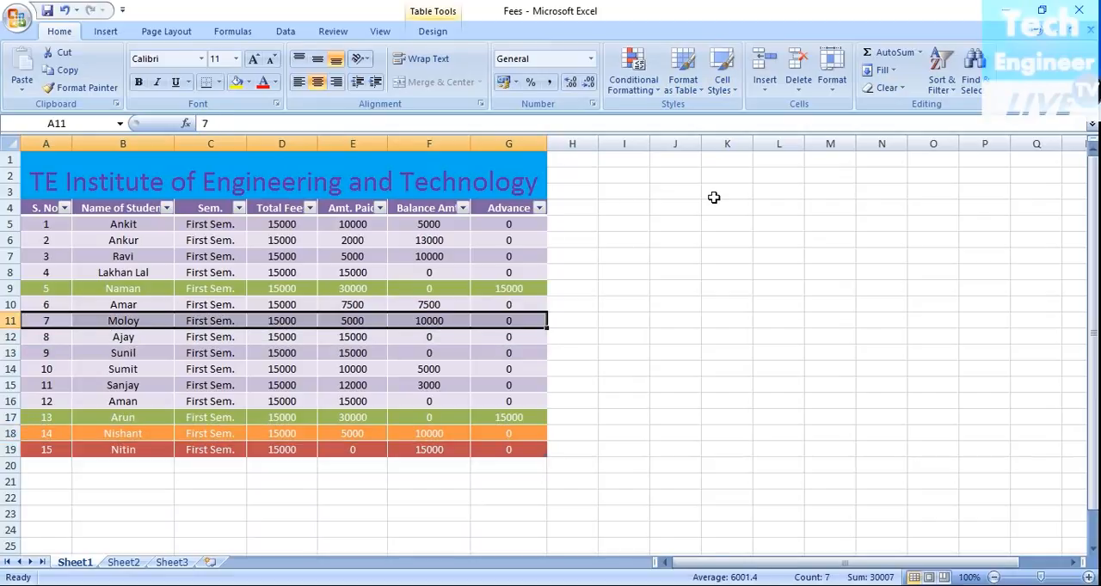
{"action": "left_click", "coordinate": [724, 89]}
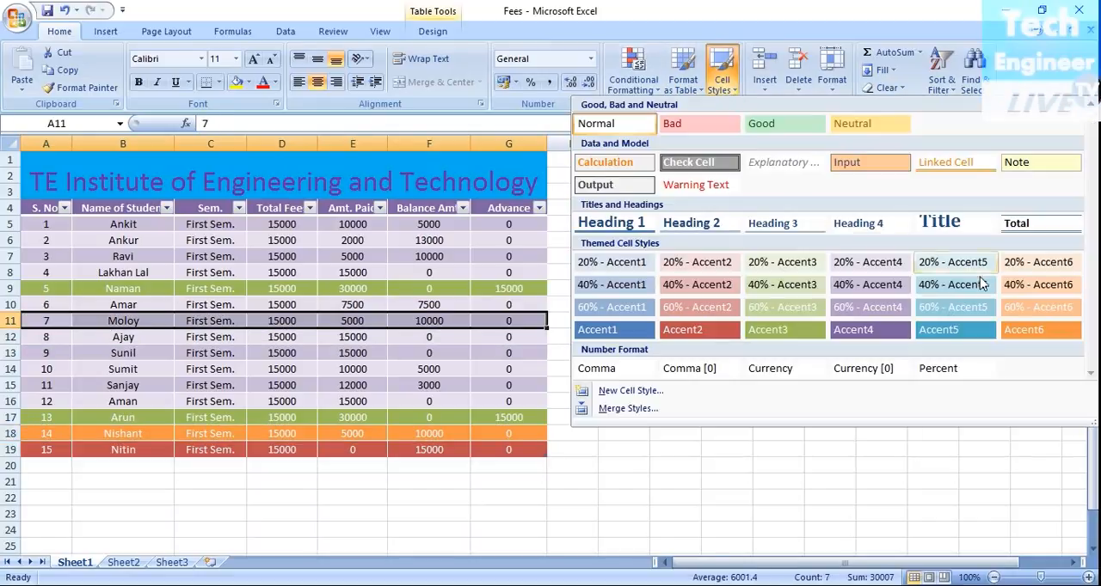
{"action": "left_click", "coordinate": [1032, 331]}
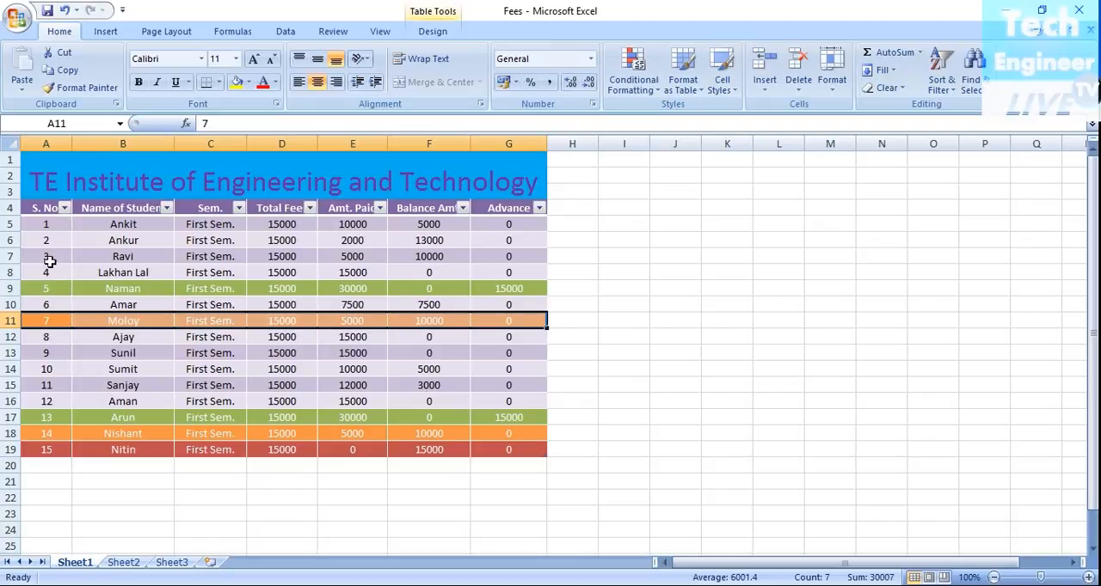
Step: Apply the orange Accent6 cell style to the records with serial numbers 3 and 2 (A7:G7 and A6:G6)
{"action": "left_click", "coordinate": [24, 257]}
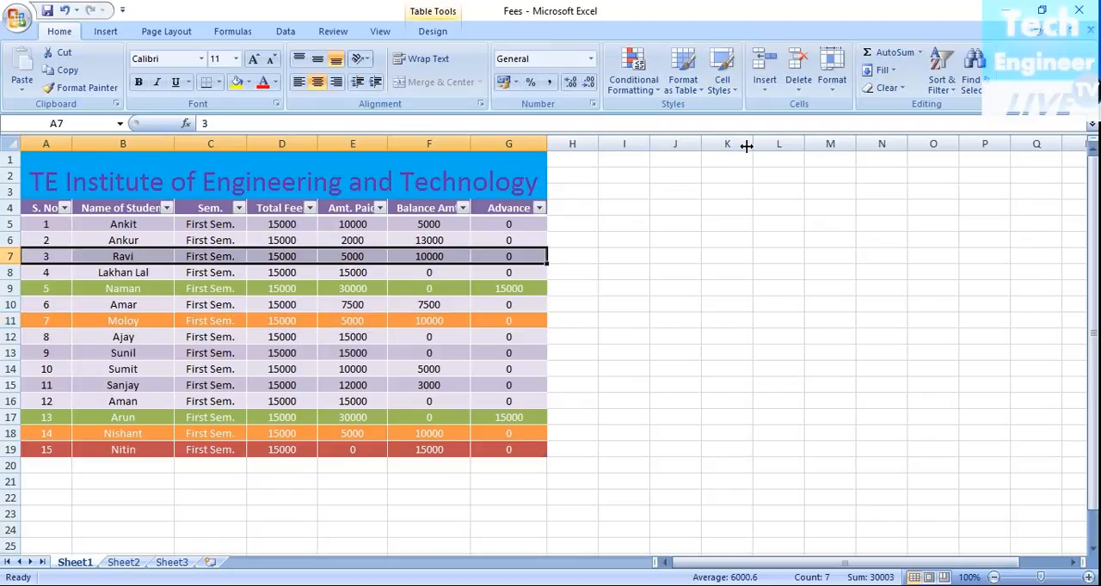
{"action": "left_click", "coordinate": [731, 95]}
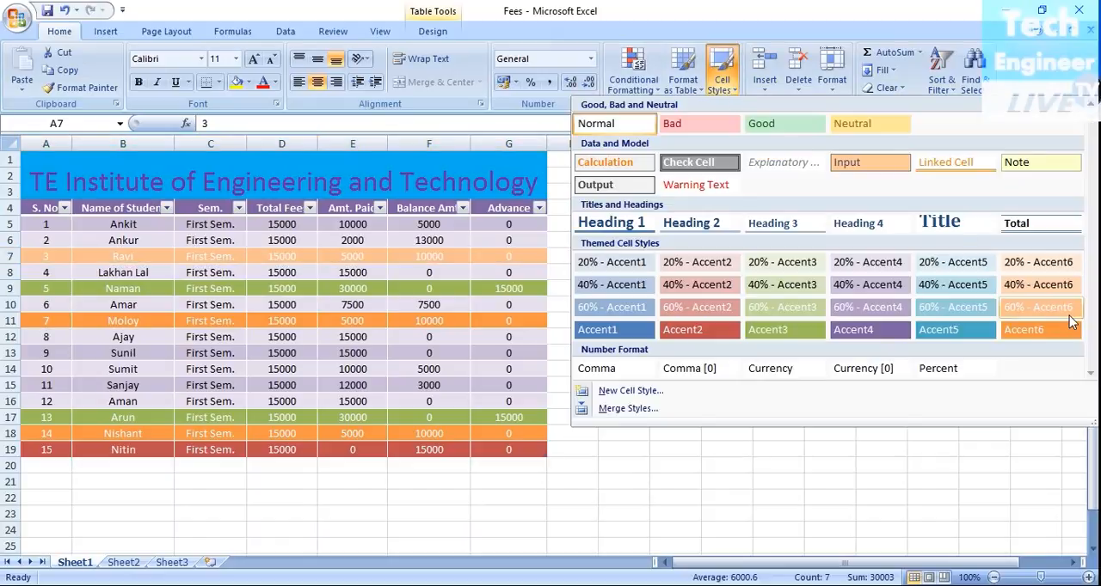
{"action": "left_click", "coordinate": [1064, 331]}
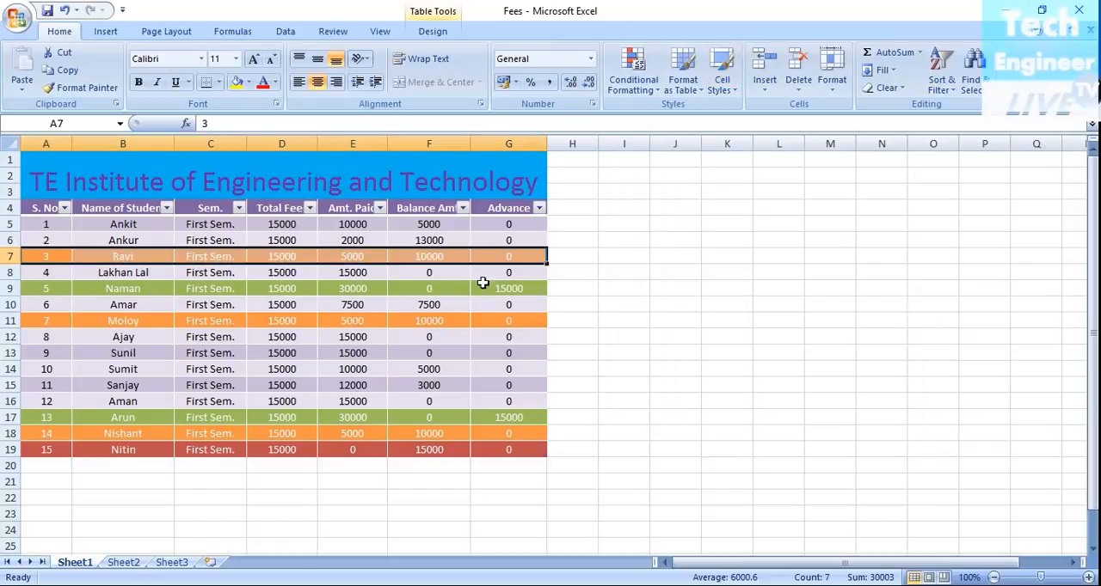
{"action": "left_click", "coordinate": [53, 240]}
{"action": "left_click_drag", "start_coordinate": [53, 240], "coordinate": [506, 238]}
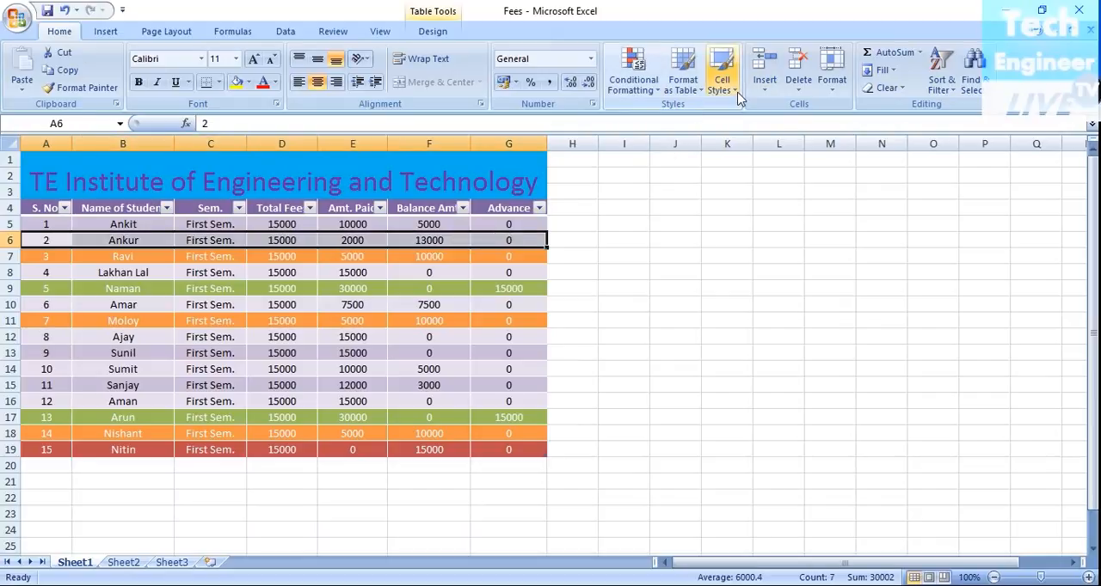
{"action": "left_click", "coordinate": [722, 79]}
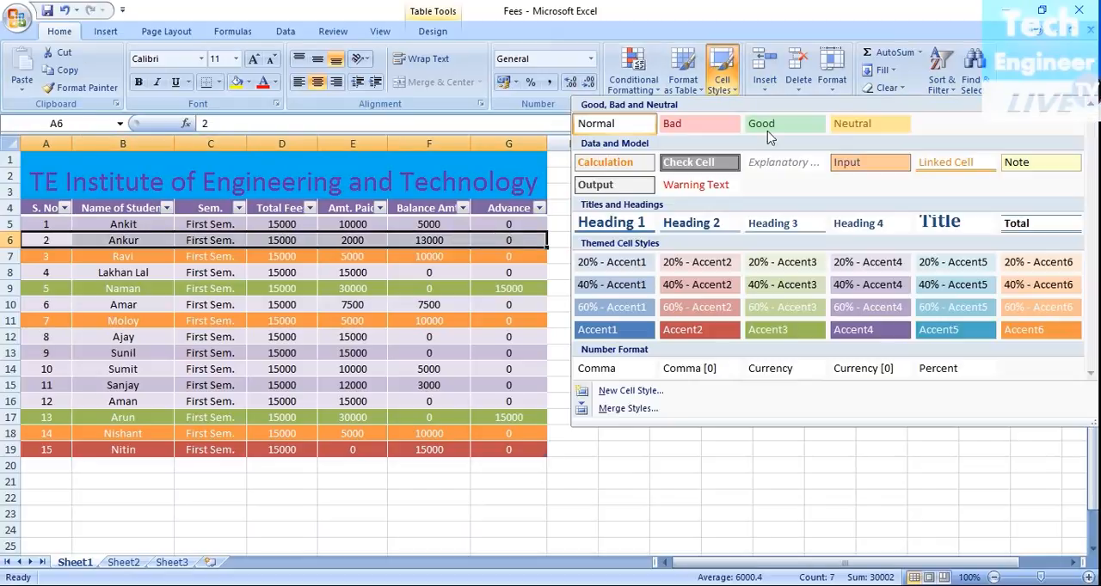
{"action": "left_click", "coordinate": [1042, 332]}
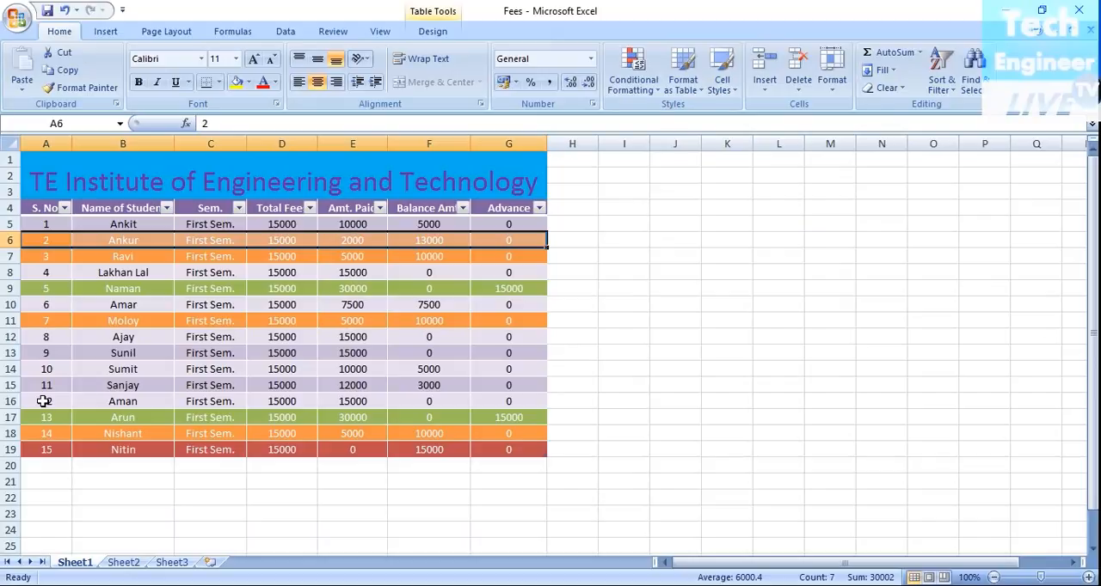
Step: Apply the green Accent3 cell style to the record with serial number 12 (A16:G16)
{"action": "left_click_drag", "start_coordinate": [43, 402], "coordinate": [516, 407]}
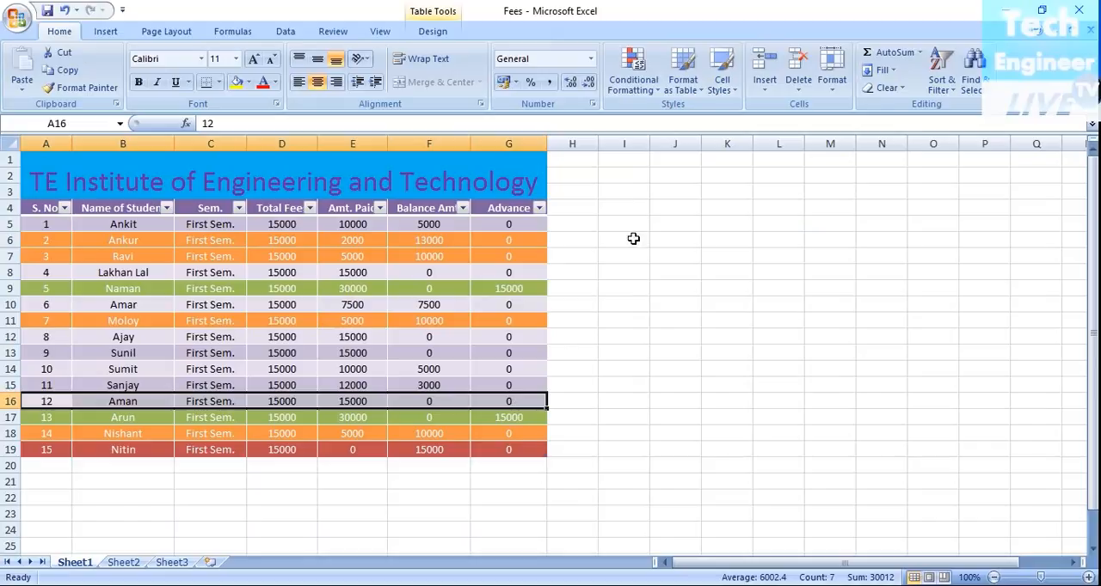
{"action": "left_click", "coordinate": [721, 82]}
{"action": "left_click", "coordinate": [789, 330]}
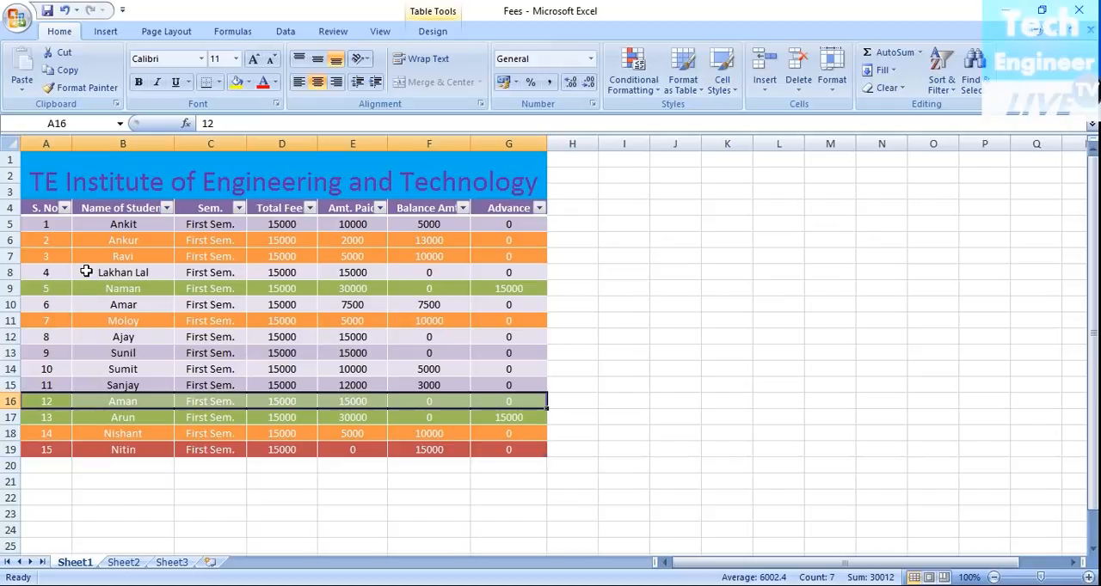
Step: Apply the green Accent3 cell style to the records with serial numbers 4, 8 and 9 (A8:G8 and A12:G13)
{"action": "left_click_drag", "start_coordinate": [43, 272], "coordinate": [562, 284]}
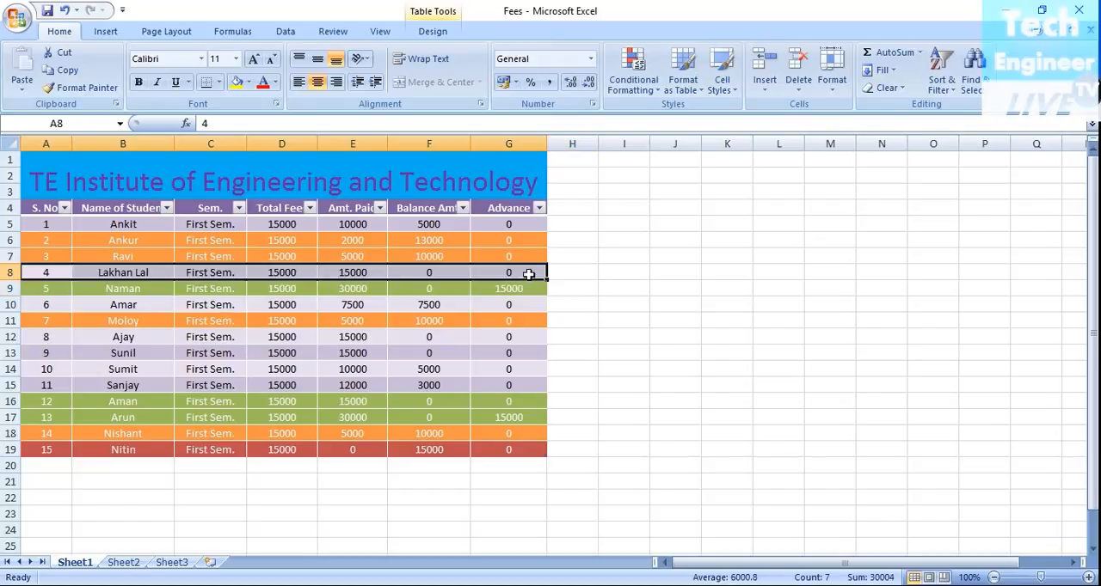
{"action": "left_click", "coordinate": [733, 86]}
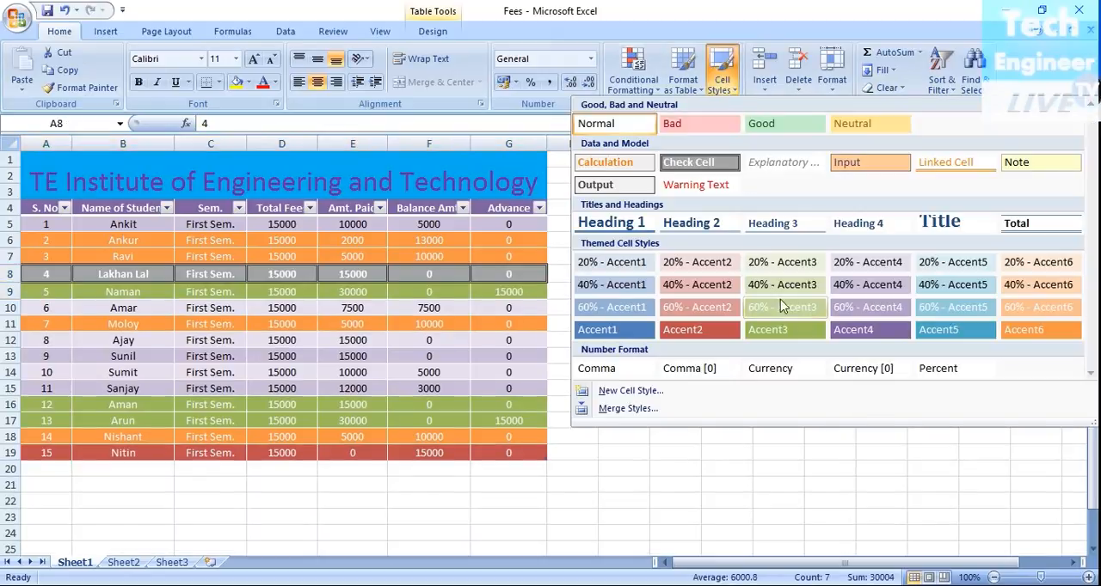
{"action": "left_click", "coordinate": [782, 326]}
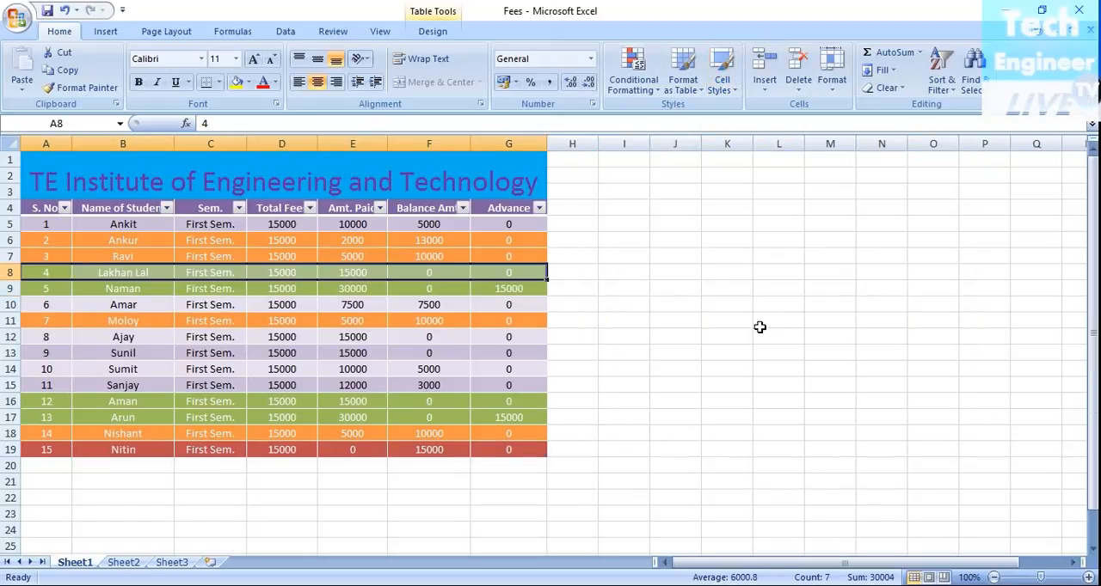
{"action": "left_click", "coordinate": [41, 338]}
{"action": "left_click_drag", "start_coordinate": [40, 338], "coordinate": [507, 352]}
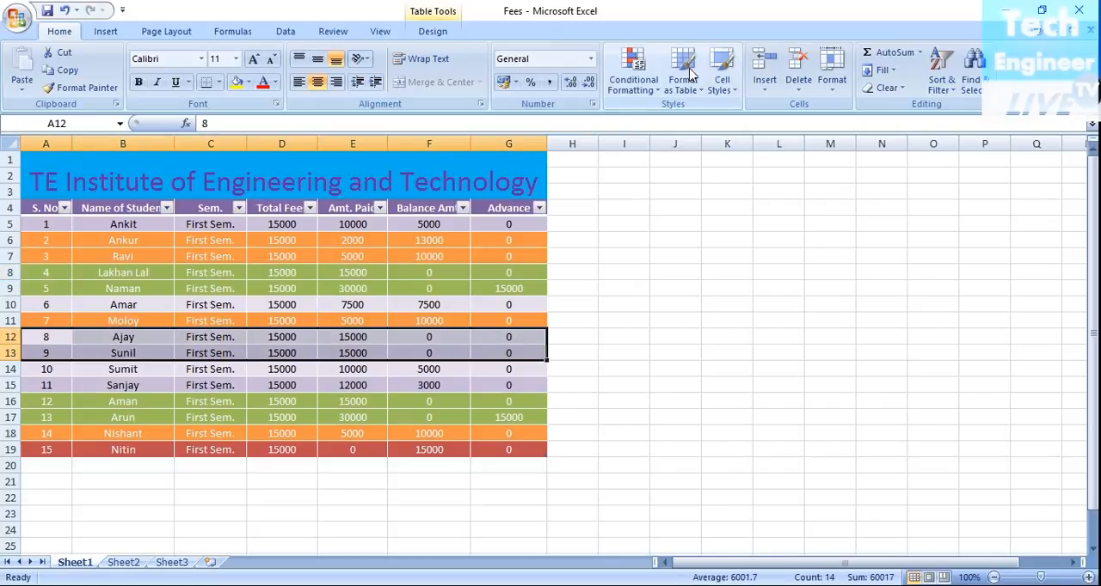
{"action": "left_click", "coordinate": [732, 94]}
{"action": "left_click", "coordinate": [776, 332]}
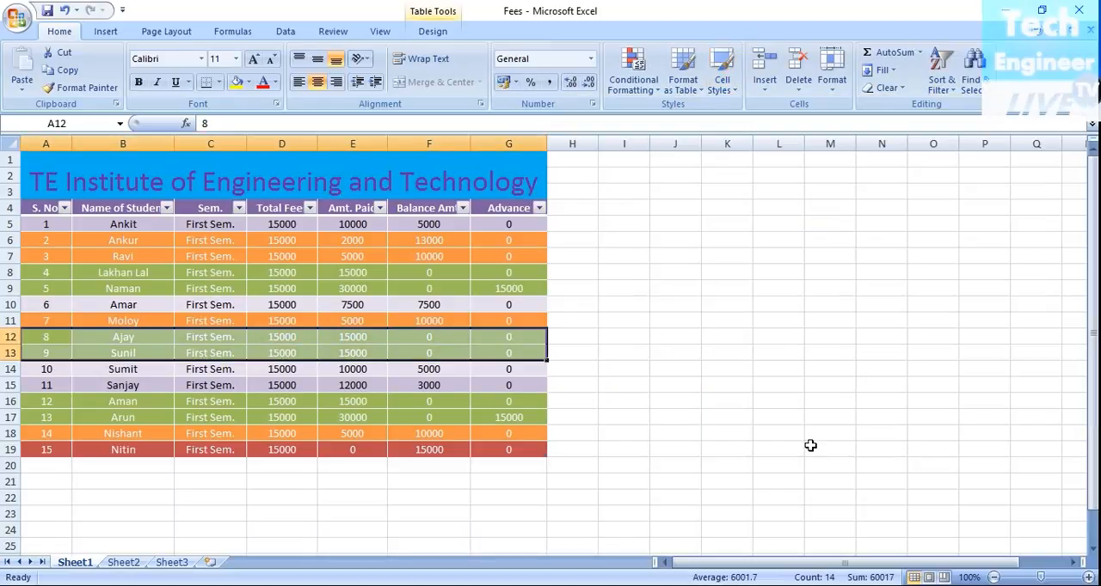
{"action": "left_click", "coordinate": [810, 446]}
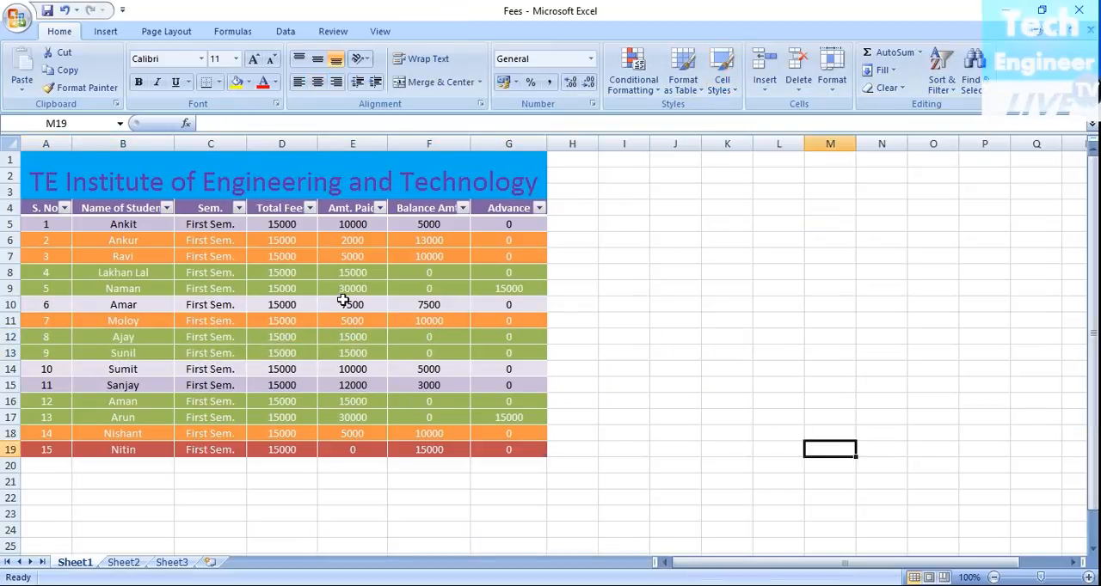
Step: Apply the blue Accent1 cell style to the record with serial number 6 (A10:G10)
{"action": "left_click_drag", "start_coordinate": [41, 305], "coordinate": [516, 304]}
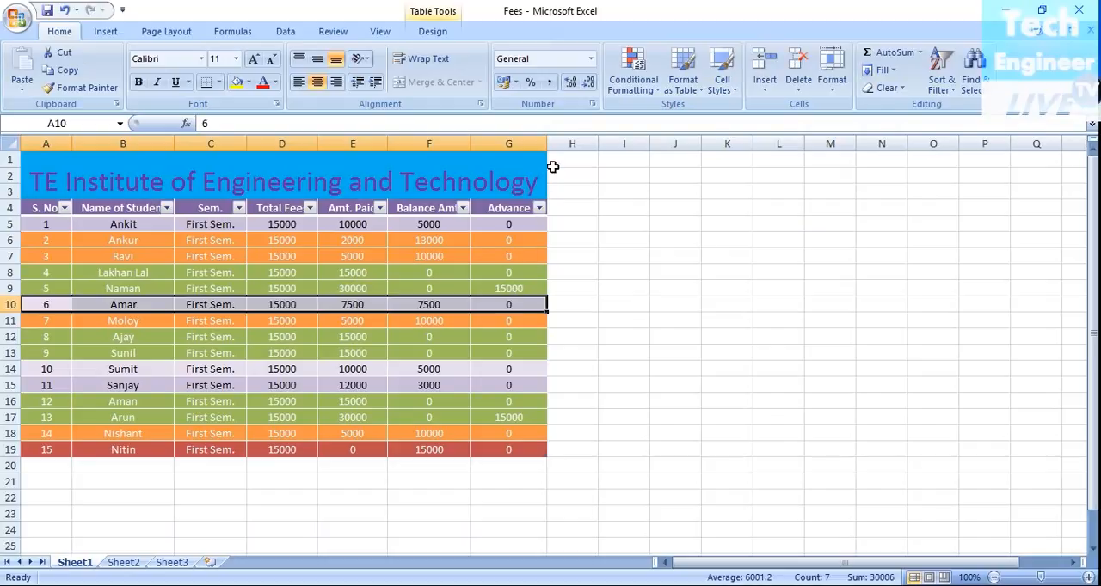
{"action": "left_click", "coordinate": [721, 76]}
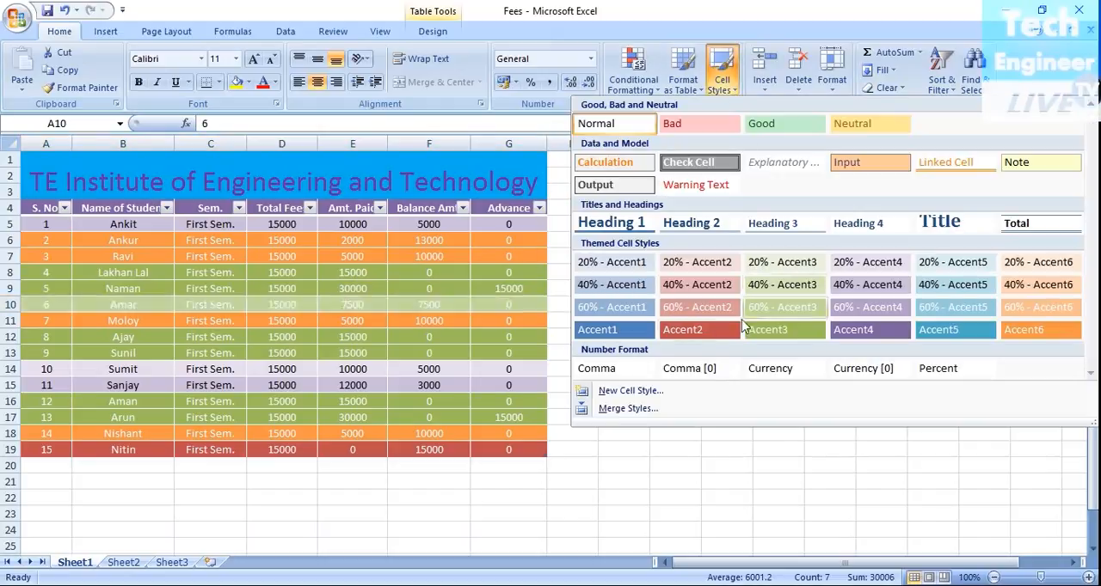
{"action": "left_click", "coordinate": [634, 335]}
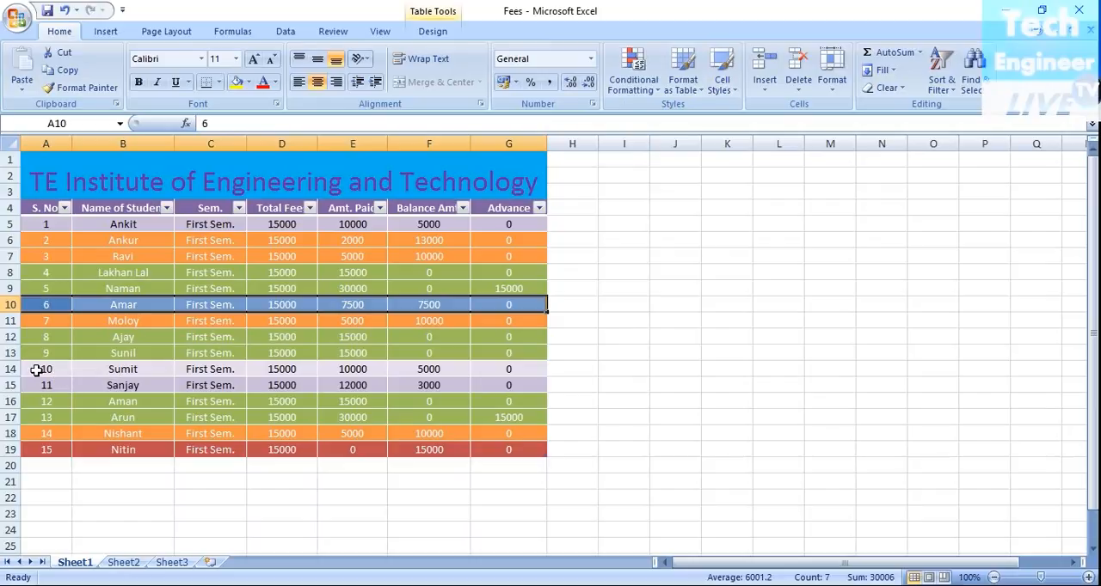
Step: Apply the orange Accent6 cell style to the records with serial numbers 10 and 11 (A14:G15)
{"action": "left_click_drag", "start_coordinate": [36, 370], "coordinate": [506, 369]}
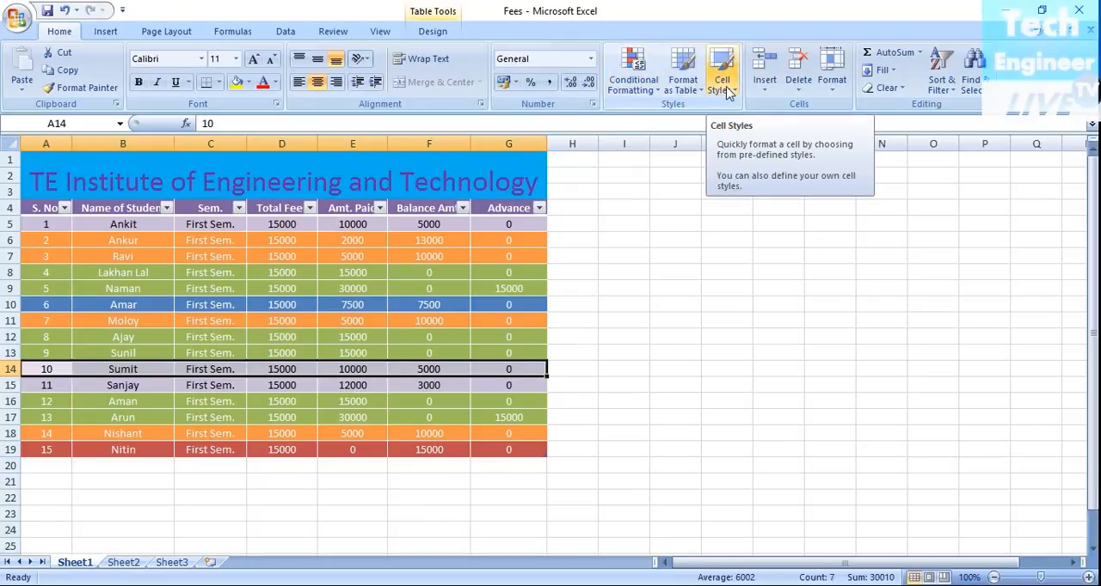
{"action": "left_click_drag", "start_coordinate": [42, 367], "coordinate": [511, 387]}
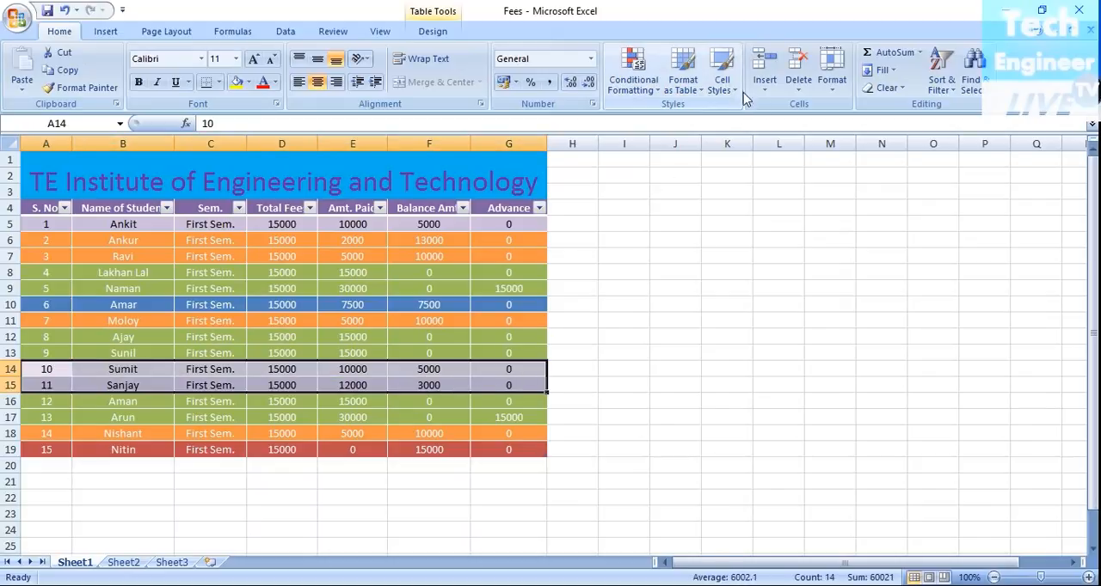
{"action": "left_click", "coordinate": [722, 73]}
{"action": "left_click", "coordinate": [1065, 342]}
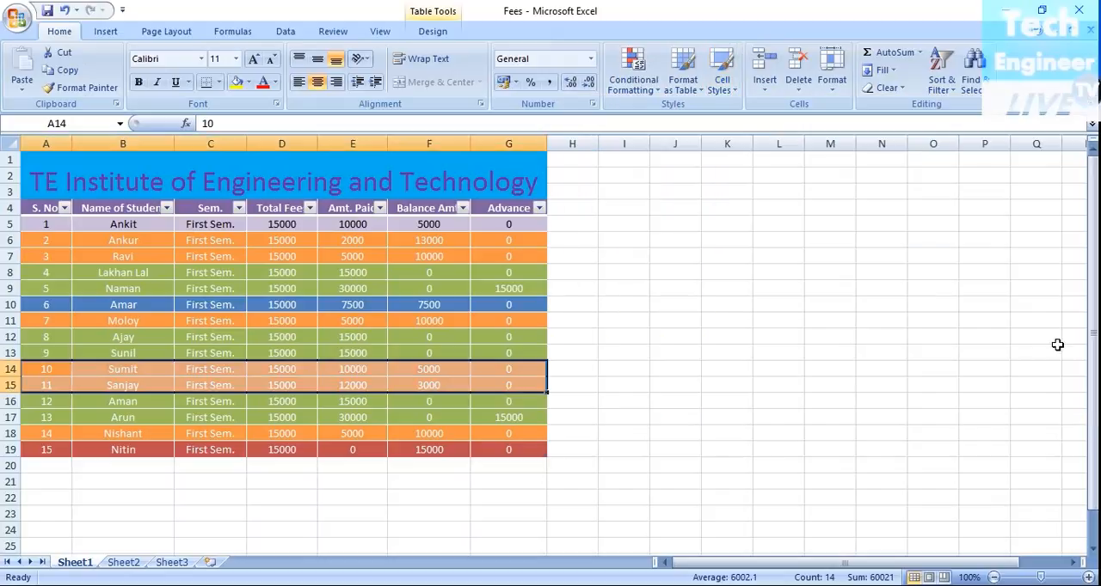
{"action": "left_click", "coordinate": [971, 528]}
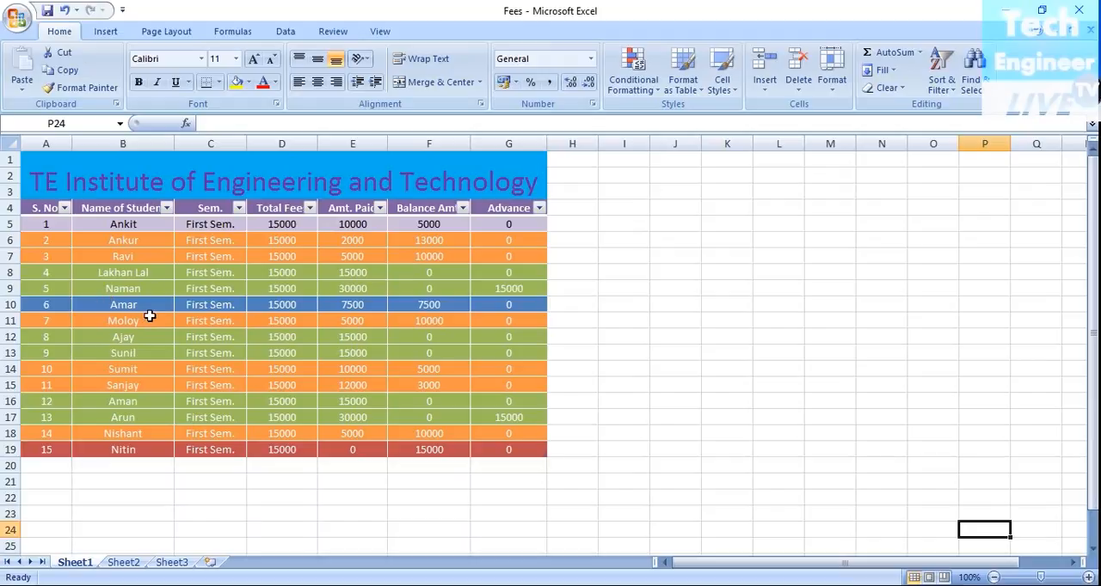
{"action": "left_click", "coordinate": [167, 209]}
{"action": "left_click", "coordinate": [166, 209]}
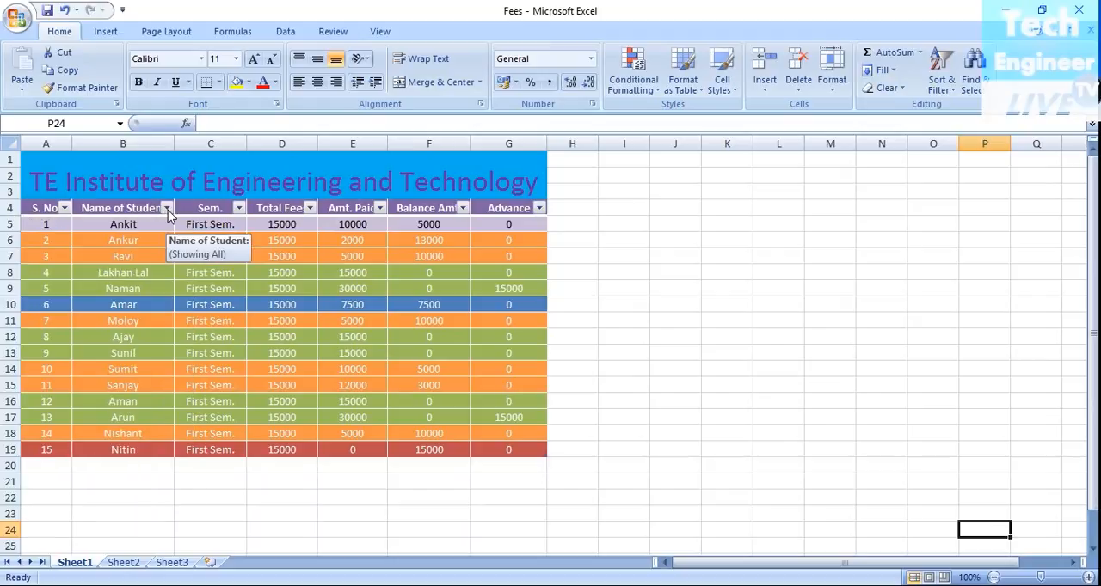
{"action": "left_click", "coordinate": [67, 208]}
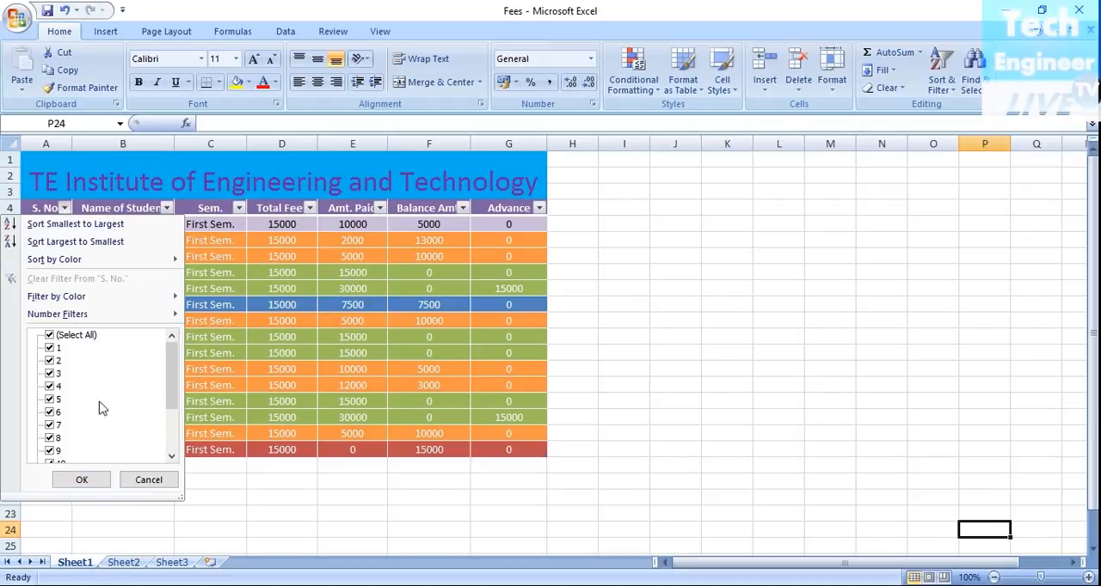
{"action": "scroll", "coordinate": [100, 421], "scroll_direction": "down", "scroll_amount": 2}
{"action": "left_click", "coordinate": [148, 479]}
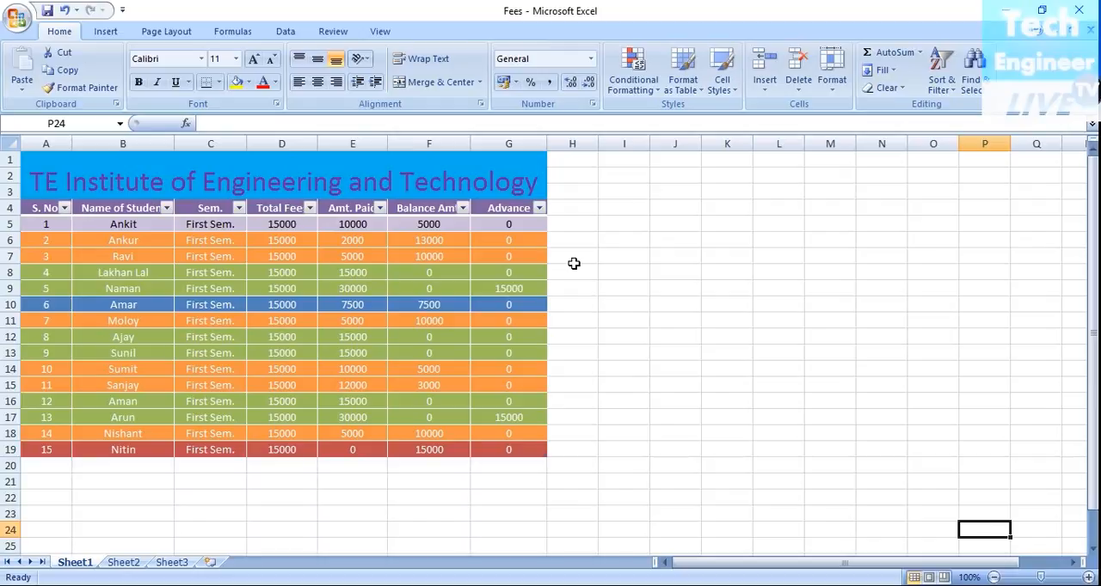
Step: Filter the Advance column to show only records with the value 15000
{"action": "left_click", "coordinate": [539, 209]}
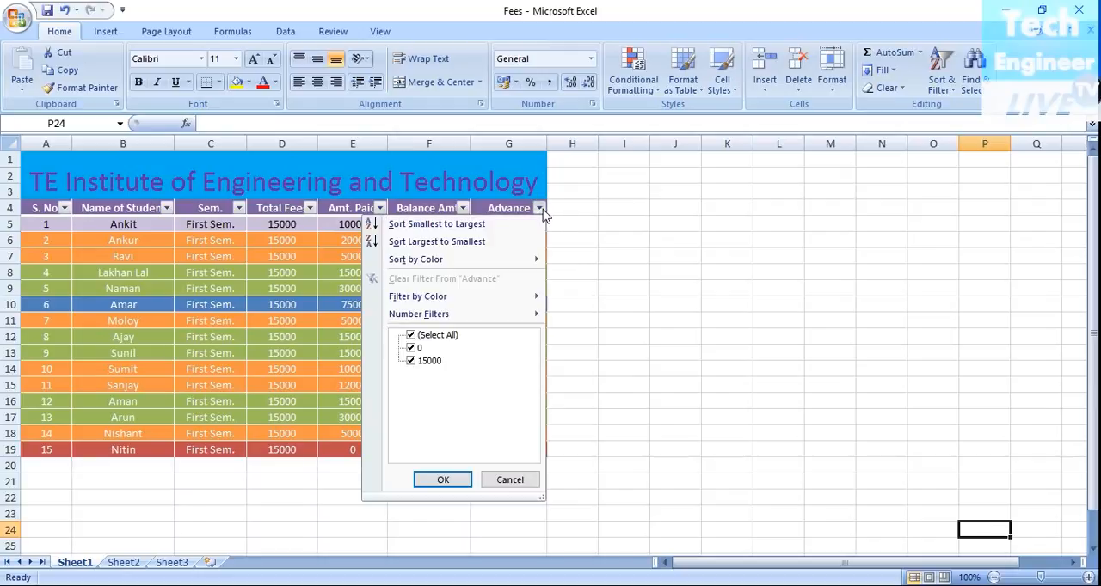
{"action": "left_click", "coordinate": [410, 347]}
{"action": "left_click", "coordinate": [443, 479]}
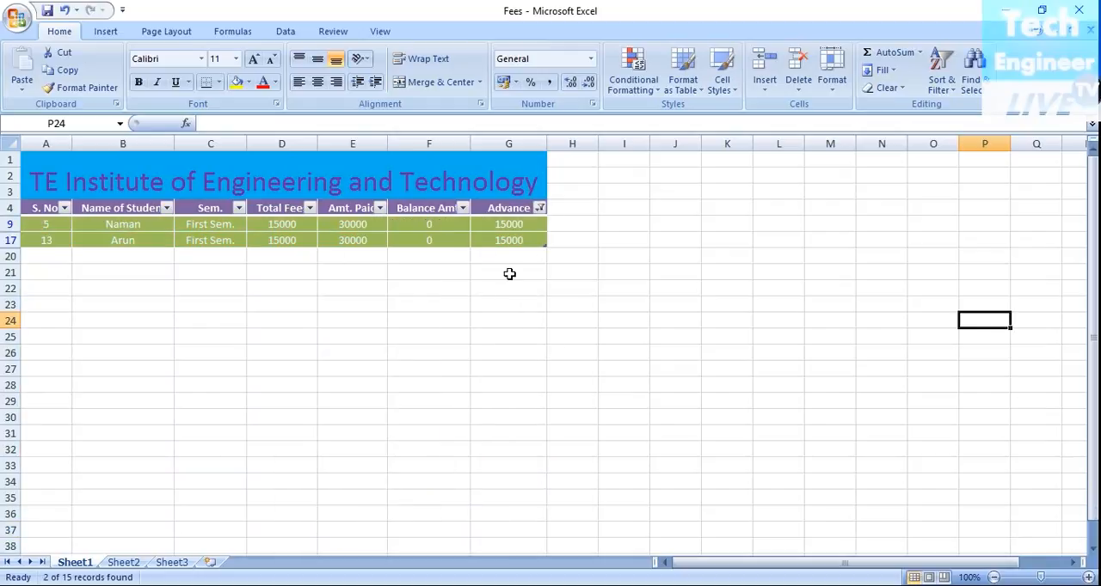
Step: Reselect all values in the Advance column's filter to show every record again
{"action": "left_click", "coordinate": [539, 208]}
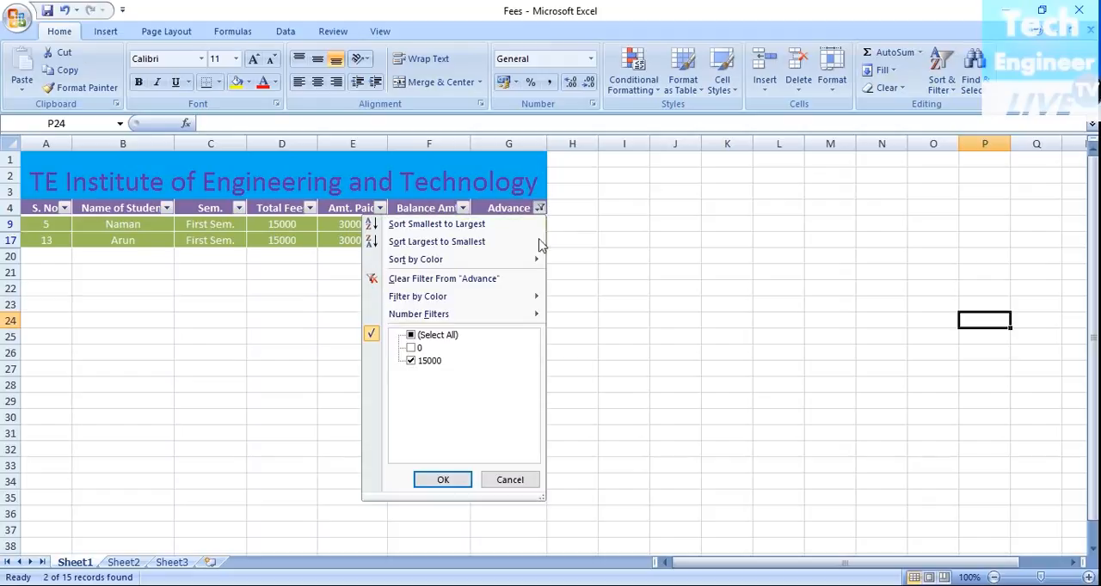
{"action": "left_click", "coordinate": [411, 335]}
{"action": "left_click", "coordinate": [443, 479]}
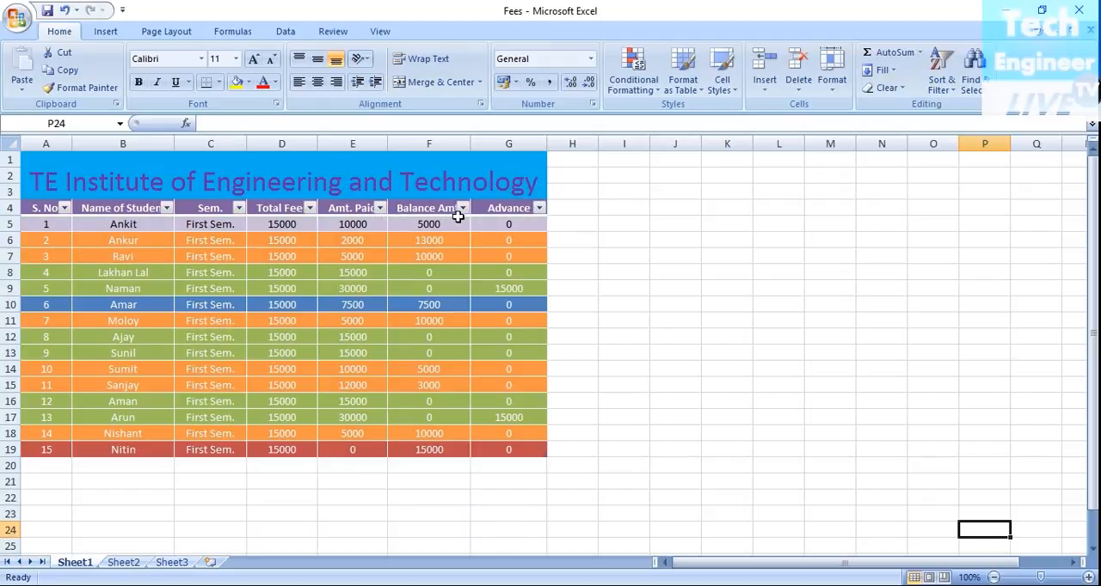
Step: Filter the Balance Amt. column to show only the values 10000, 13000 and 15000
{"action": "left_click", "coordinate": [462, 208]}
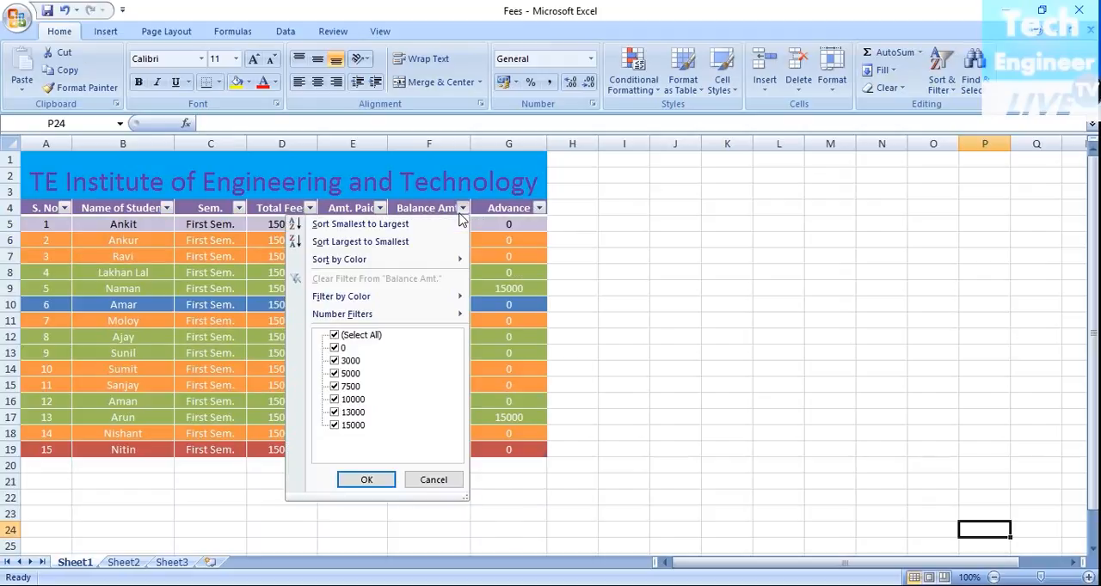
{"action": "left_click", "coordinate": [335, 361]}
{"action": "left_click", "coordinate": [336, 349]}
{"action": "left_click", "coordinate": [334, 361]}
{"action": "left_click", "coordinate": [334, 374]}
{"action": "left_click", "coordinate": [335, 374]}
{"action": "left_click", "coordinate": [336, 387]}
{"action": "left_click", "coordinate": [335, 374]}
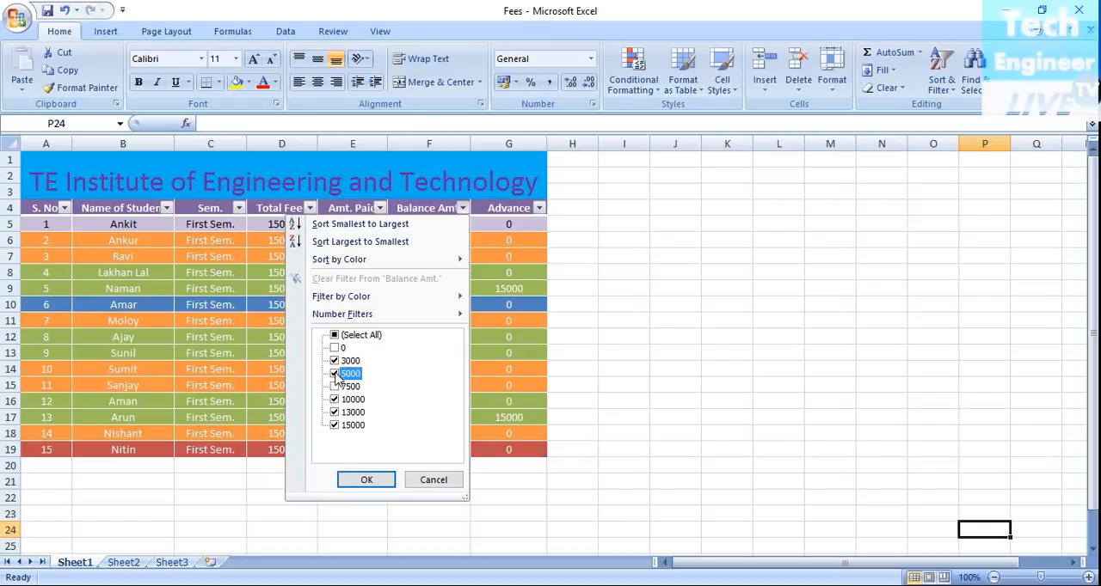
{"action": "left_click", "coordinate": [334, 361]}
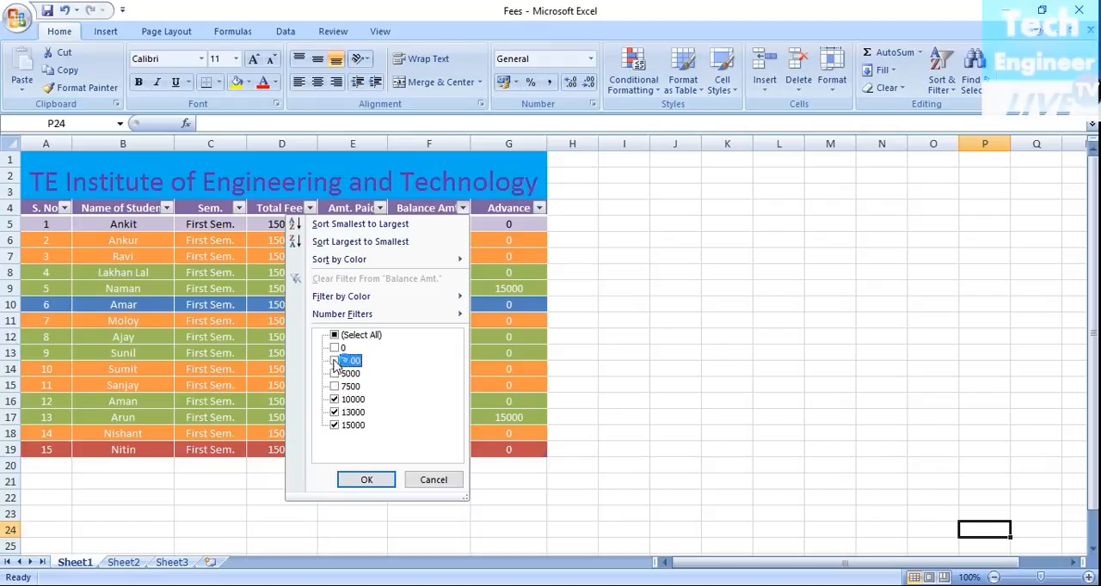
{"action": "left_click", "coordinate": [334, 400]}
{"action": "left_click", "coordinate": [341, 414]}
{"action": "left_click", "coordinate": [342, 425]}
{"action": "left_click", "coordinate": [341, 413]}
{"action": "left_click", "coordinate": [342, 426]}
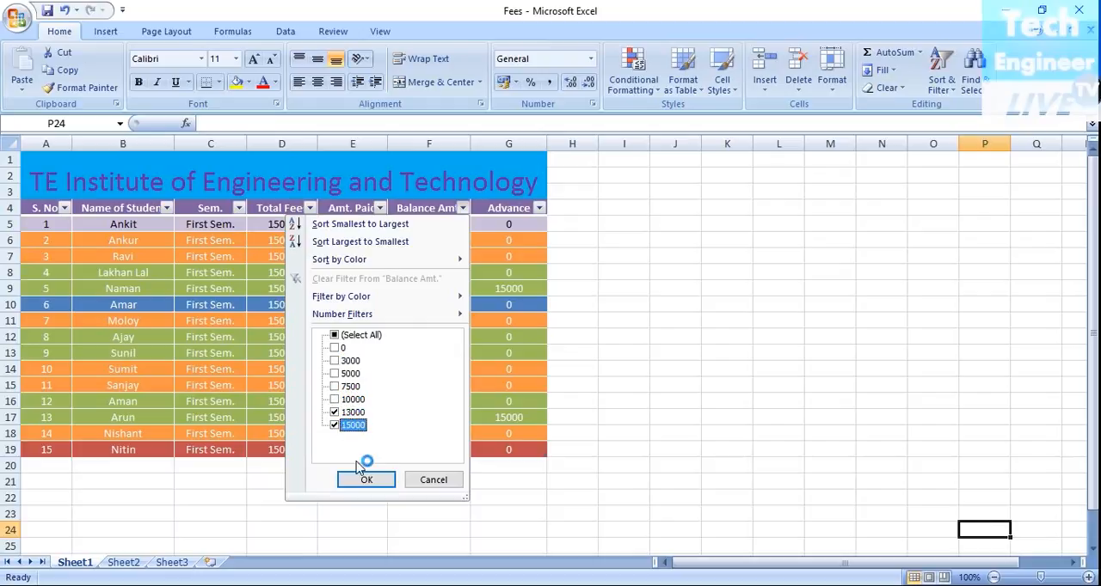
{"action": "left_click", "coordinate": [341, 401]}
{"action": "left_click", "coordinate": [366, 479]}
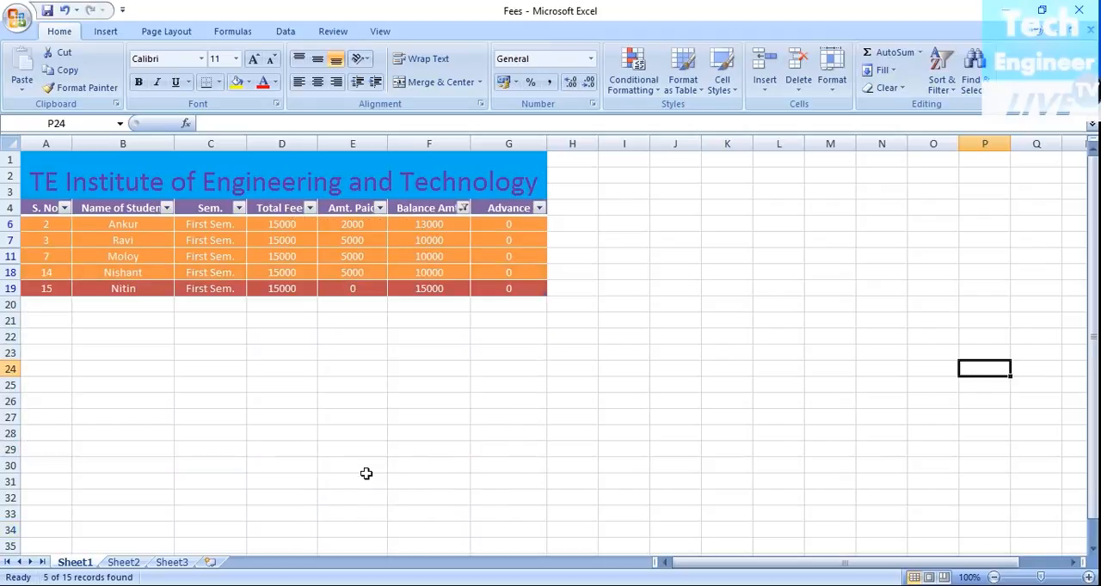
Step: Change the Balance Amt. filter to show only records with a balance of 7500
{"action": "left_click", "coordinate": [463, 209]}
{"action": "left_click", "coordinate": [335, 387]}
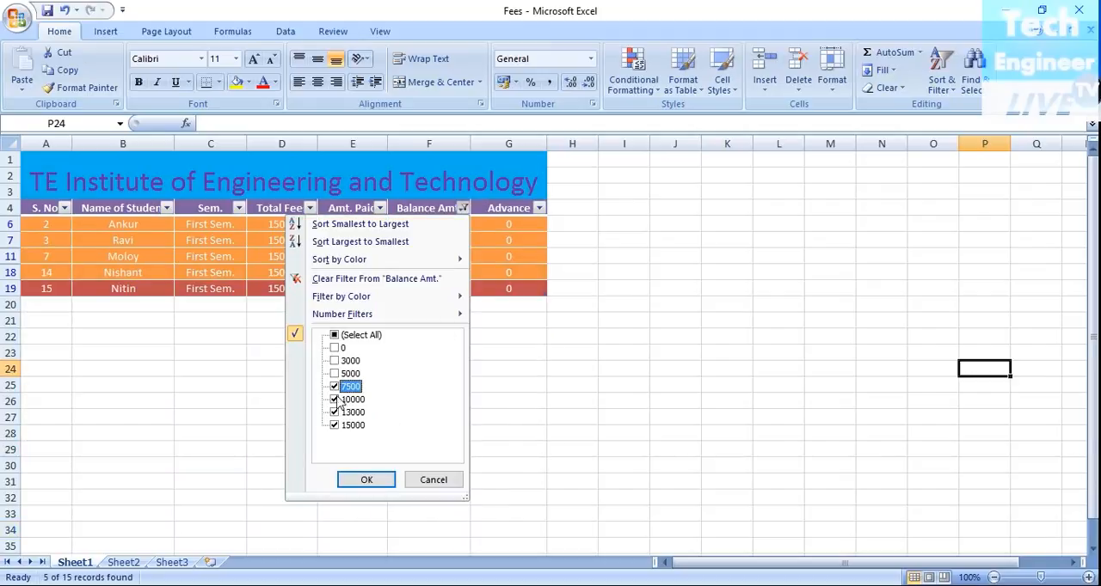
{"action": "left_click", "coordinate": [335, 400]}
{"action": "left_click", "coordinate": [334, 414]}
{"action": "left_click", "coordinate": [334, 413]}
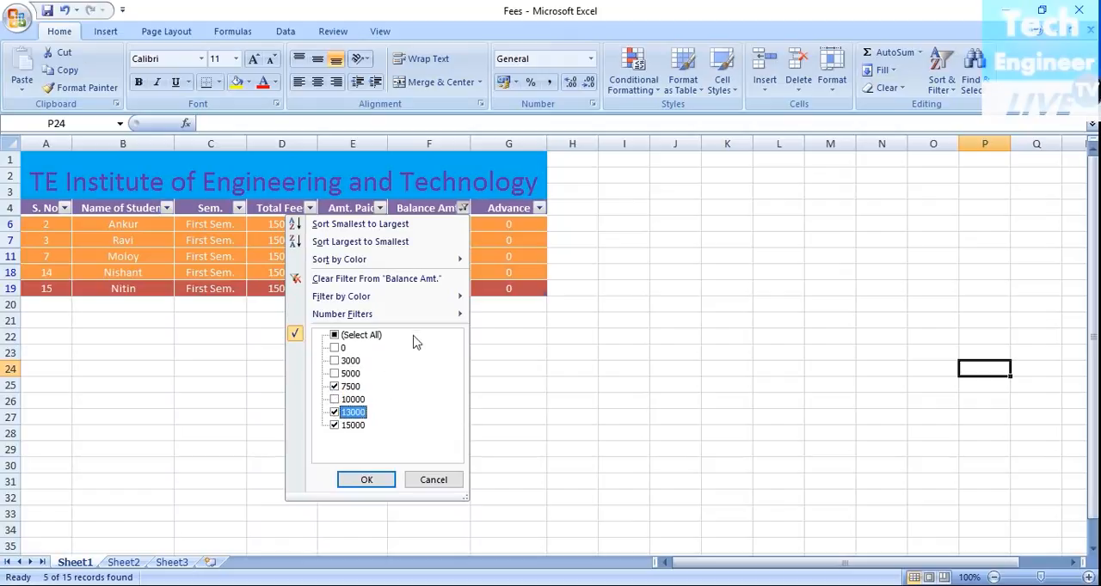
{"action": "left_click", "coordinate": [334, 414]}
{"action": "left_click", "coordinate": [334, 426]}
{"action": "left_click", "coordinate": [366, 480]}
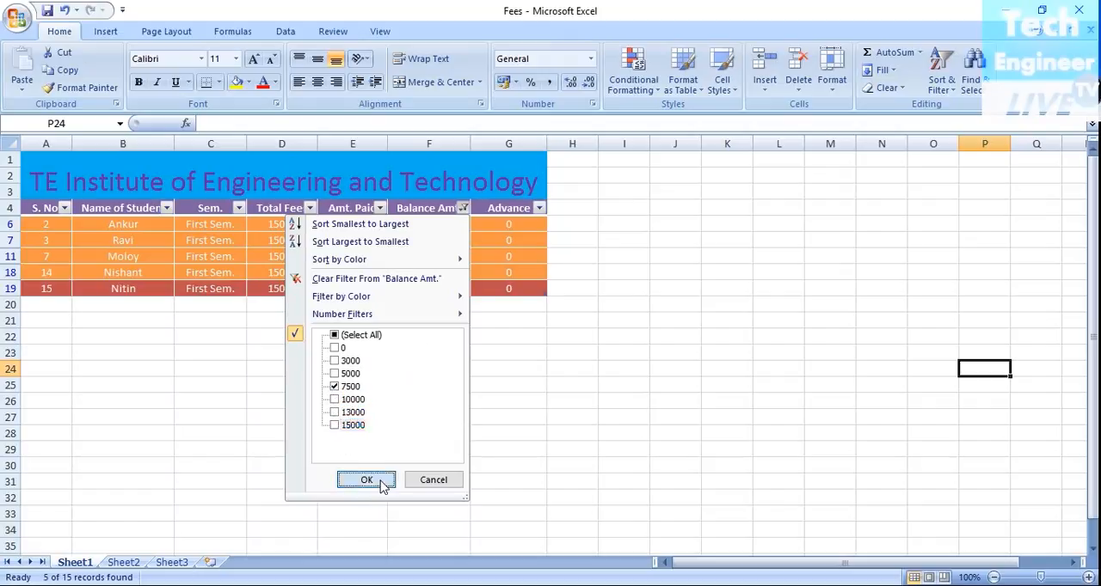
Step: Change the Balance Amt. filter to show only records with a balance of 5000
{"action": "left_click", "coordinate": [463, 208]}
{"action": "left_click", "coordinate": [335, 374]}
{"action": "left_click", "coordinate": [334, 387]}
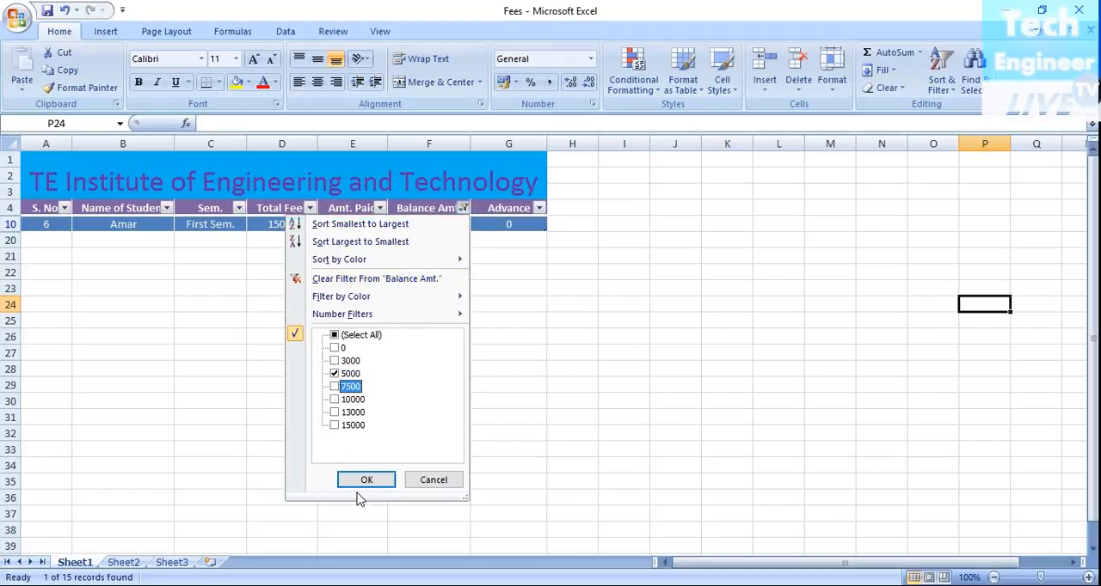
{"action": "left_click", "coordinate": [366, 480]}
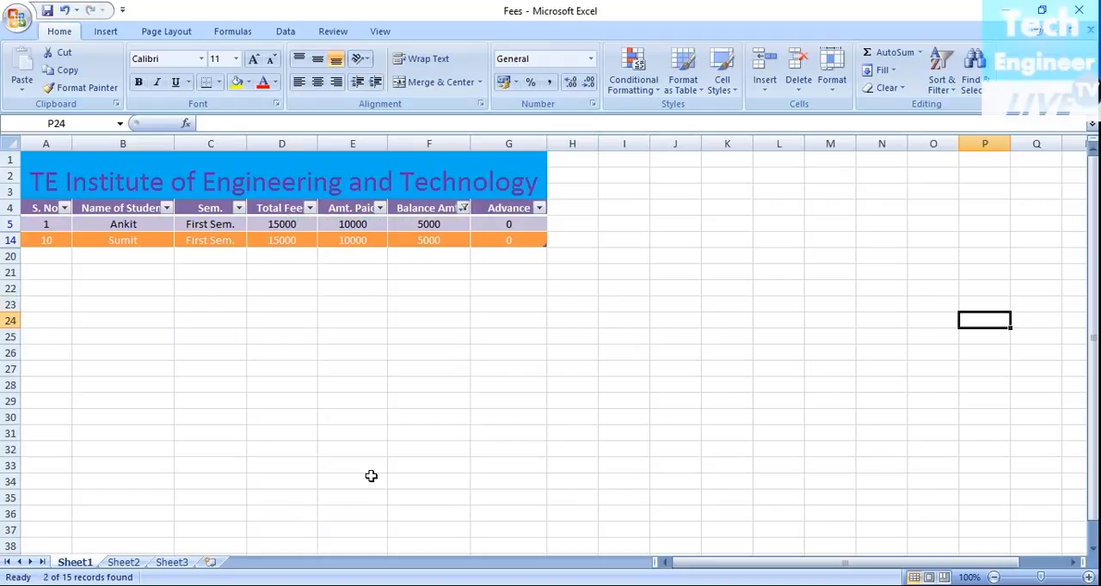
Step: Add the value 3000 to the Balance Amt. filter alongside 5000
{"action": "left_click", "coordinate": [463, 209]}
{"action": "left_click", "coordinate": [335, 361]}
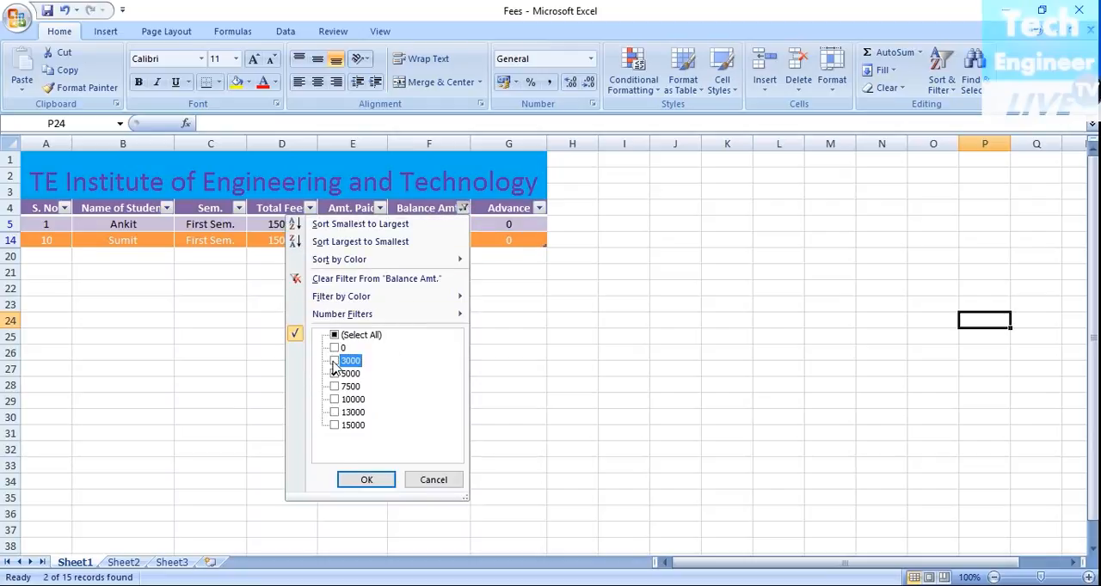
{"action": "left_click", "coordinate": [353, 481]}
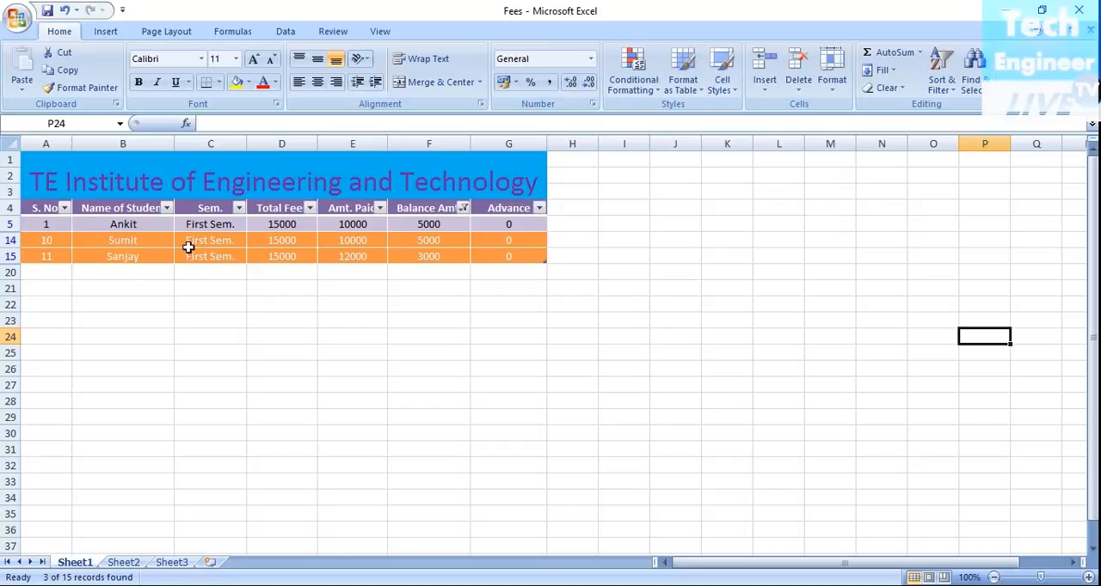
Step: Apply the Accent1 cell style to the records with S. No. 10 and 11, across all table columns
{"action": "left_click_drag", "start_coordinate": [35, 241], "coordinate": [492, 261]}
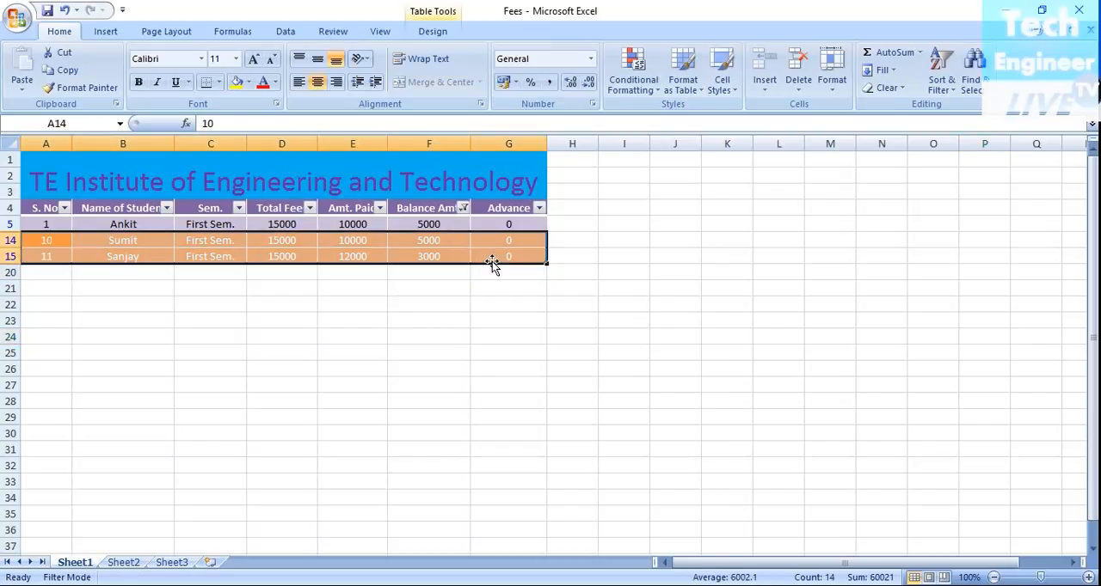
{"action": "left_click", "coordinate": [722, 84]}
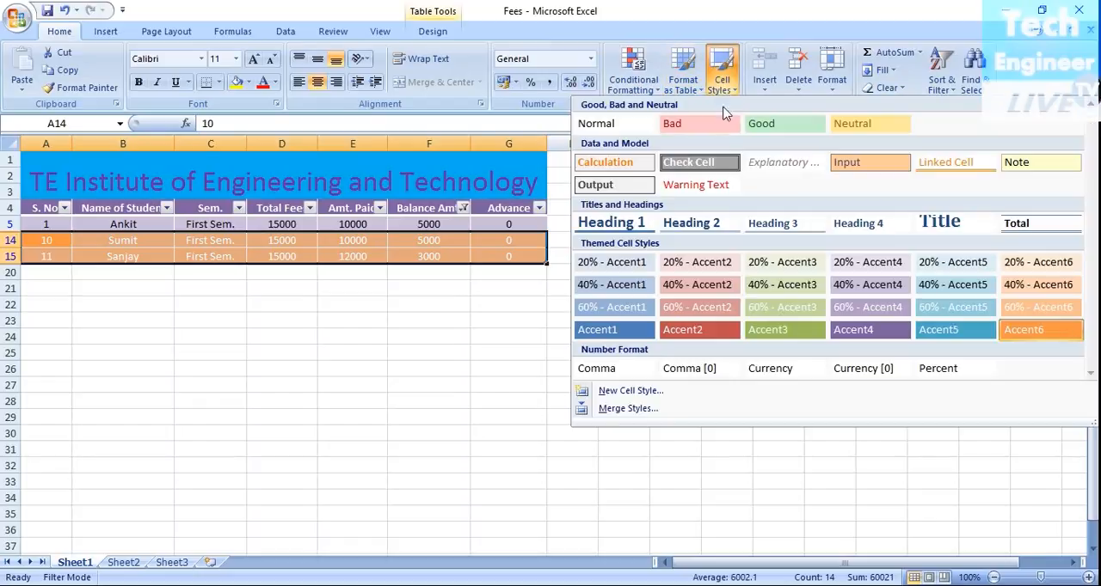
{"action": "left_click", "coordinate": [588, 329]}
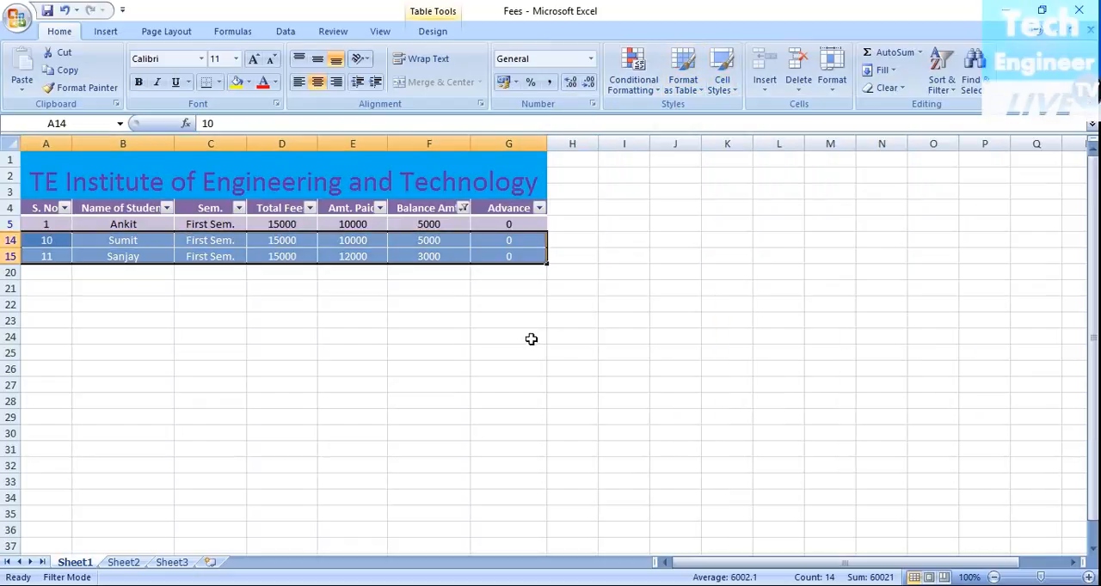
{"action": "left_click", "coordinate": [518, 336]}
Step: Add the value 7500 to the Balance Amt. filter alongside 3000 and 5000
{"action": "left_click", "coordinate": [463, 208]}
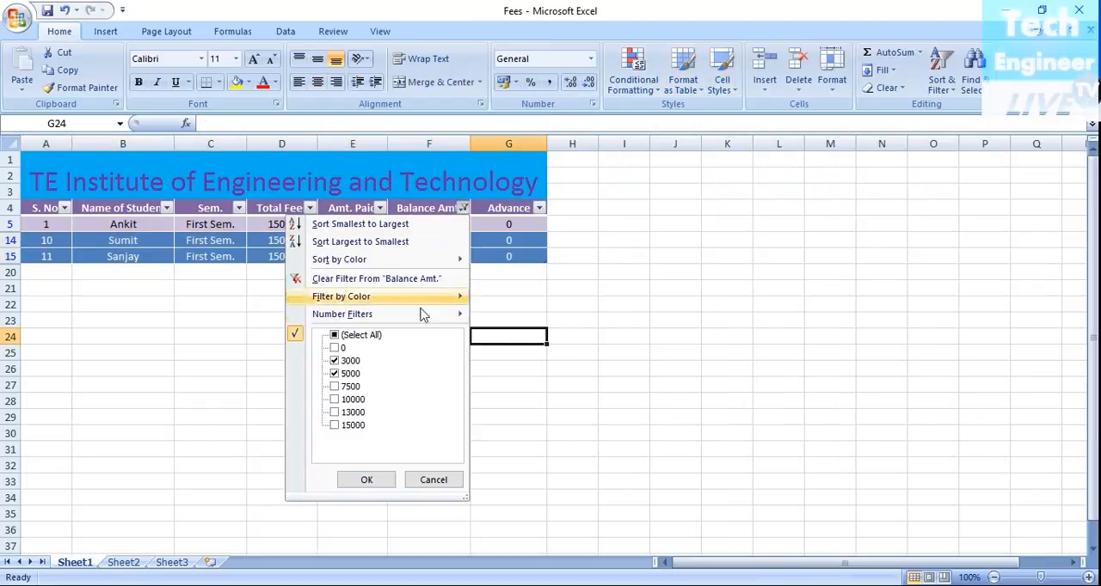
{"action": "left_click", "coordinate": [335, 387]}
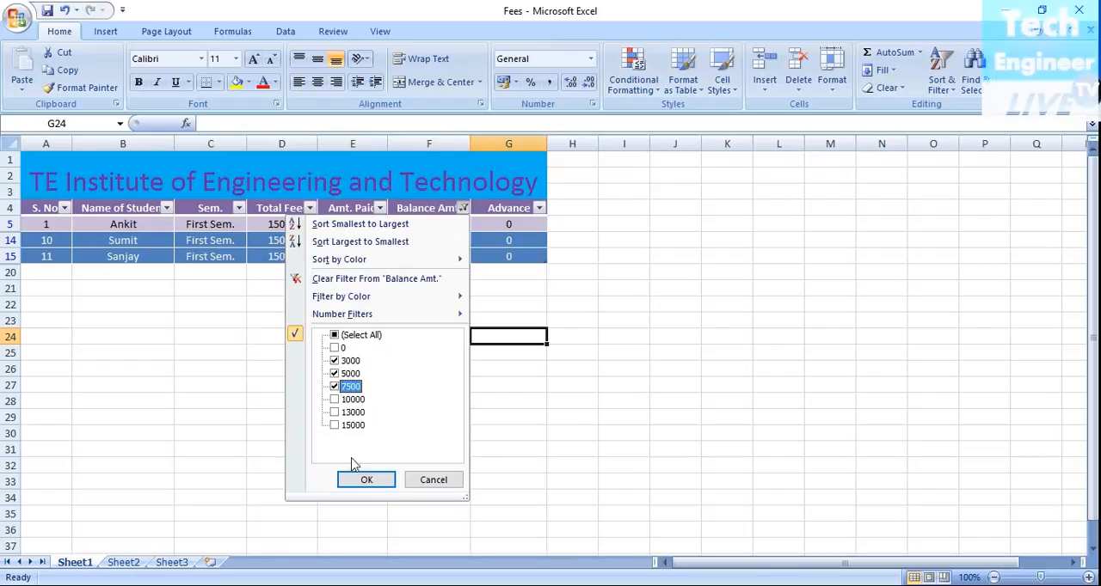
{"action": "left_click", "coordinate": [366, 480]}
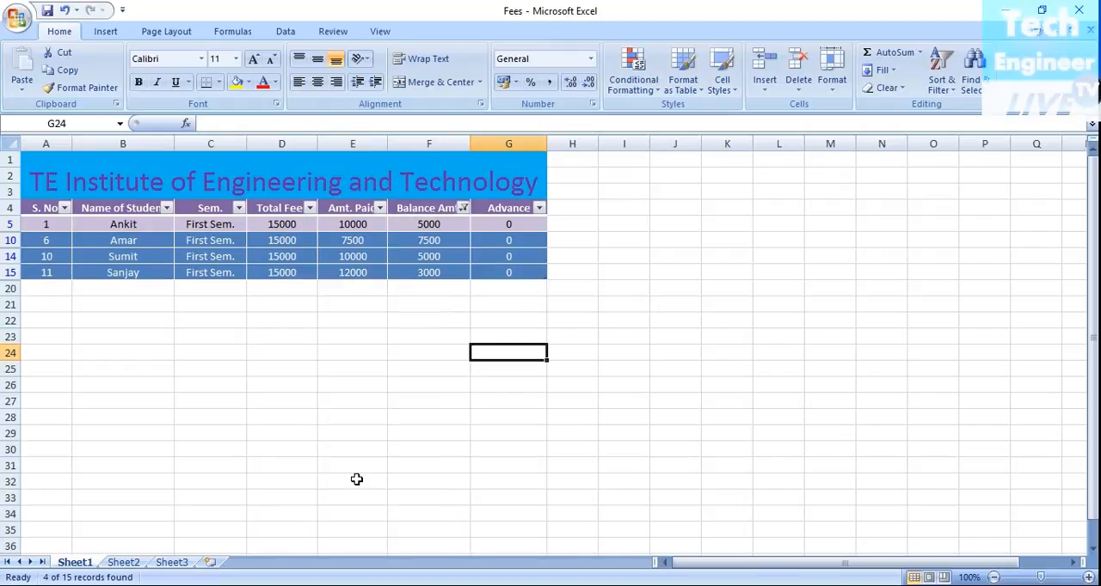
Step: Reset the Balance Amt. filter to include all values so every student record is shown
{"action": "left_click", "coordinate": [462, 208]}
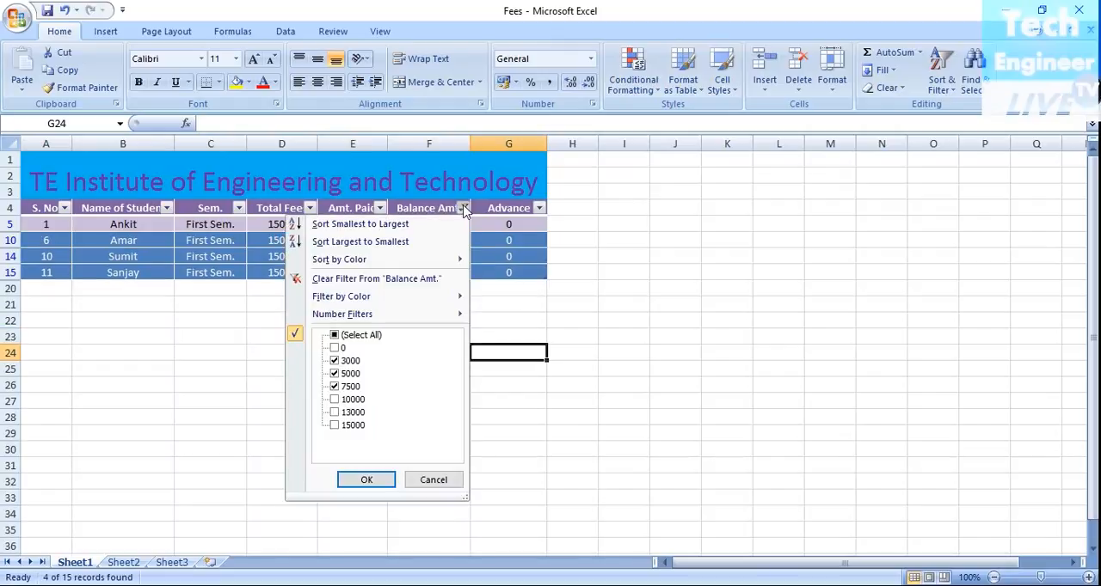
{"action": "left_click", "coordinate": [334, 334]}
{"action": "left_click", "coordinate": [364, 480]}
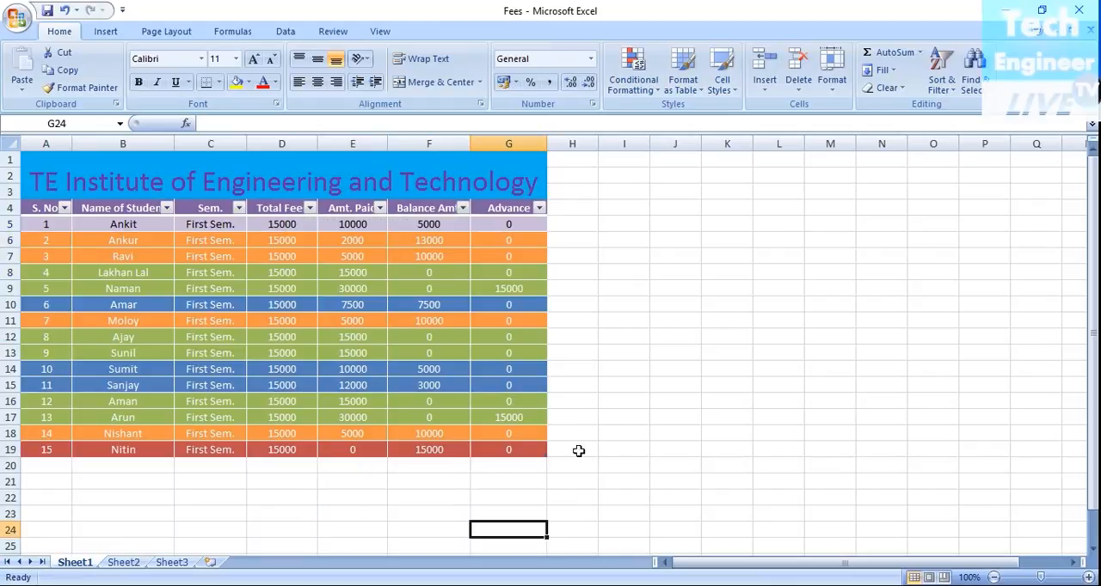
{"action": "left_click", "coordinate": [698, 418]}
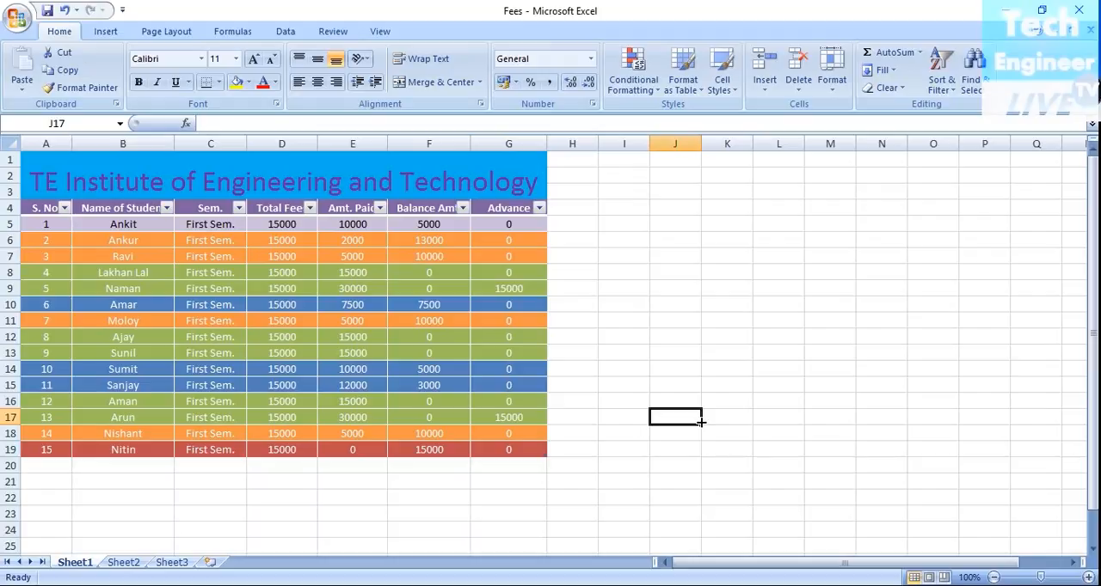
{"action": "left_click", "coordinate": [508, 547]}
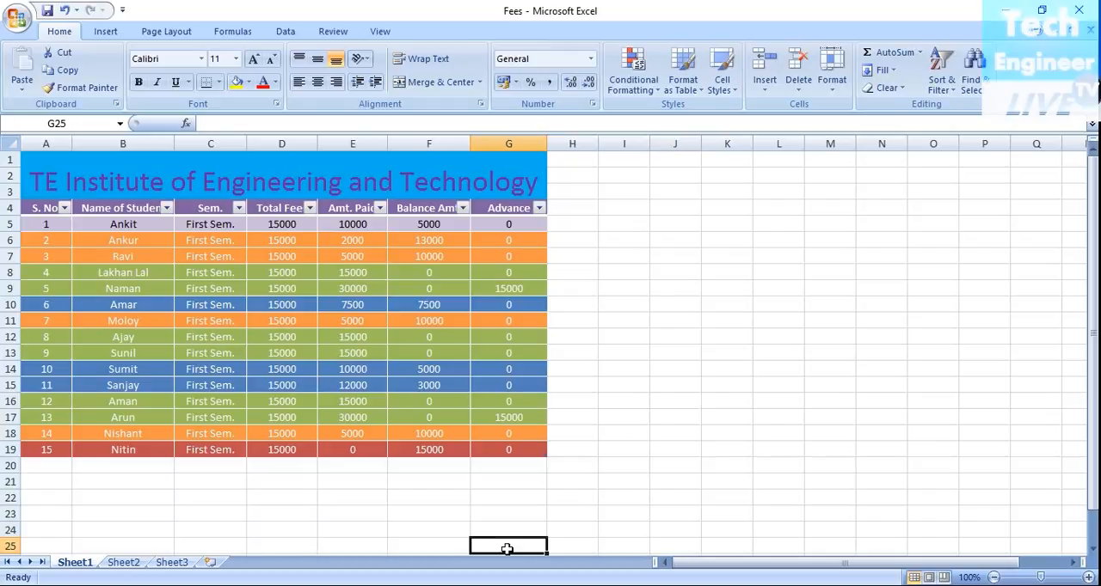